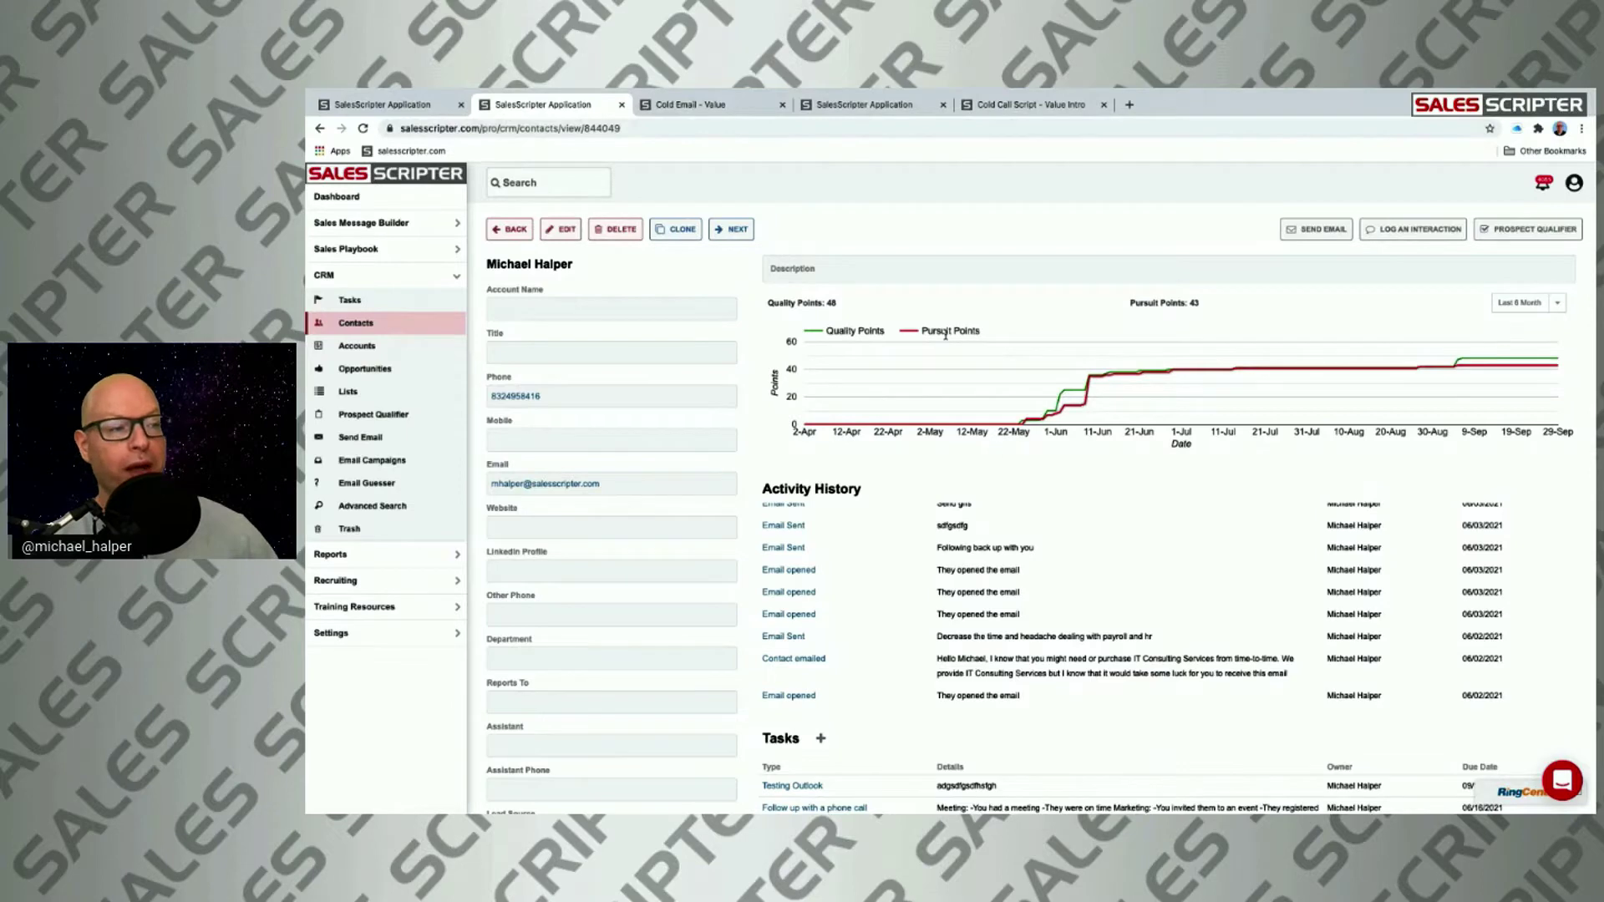
# Open the form for logging an interaction with the displayed contact.
pyautogui.moveTo(1044, 424)
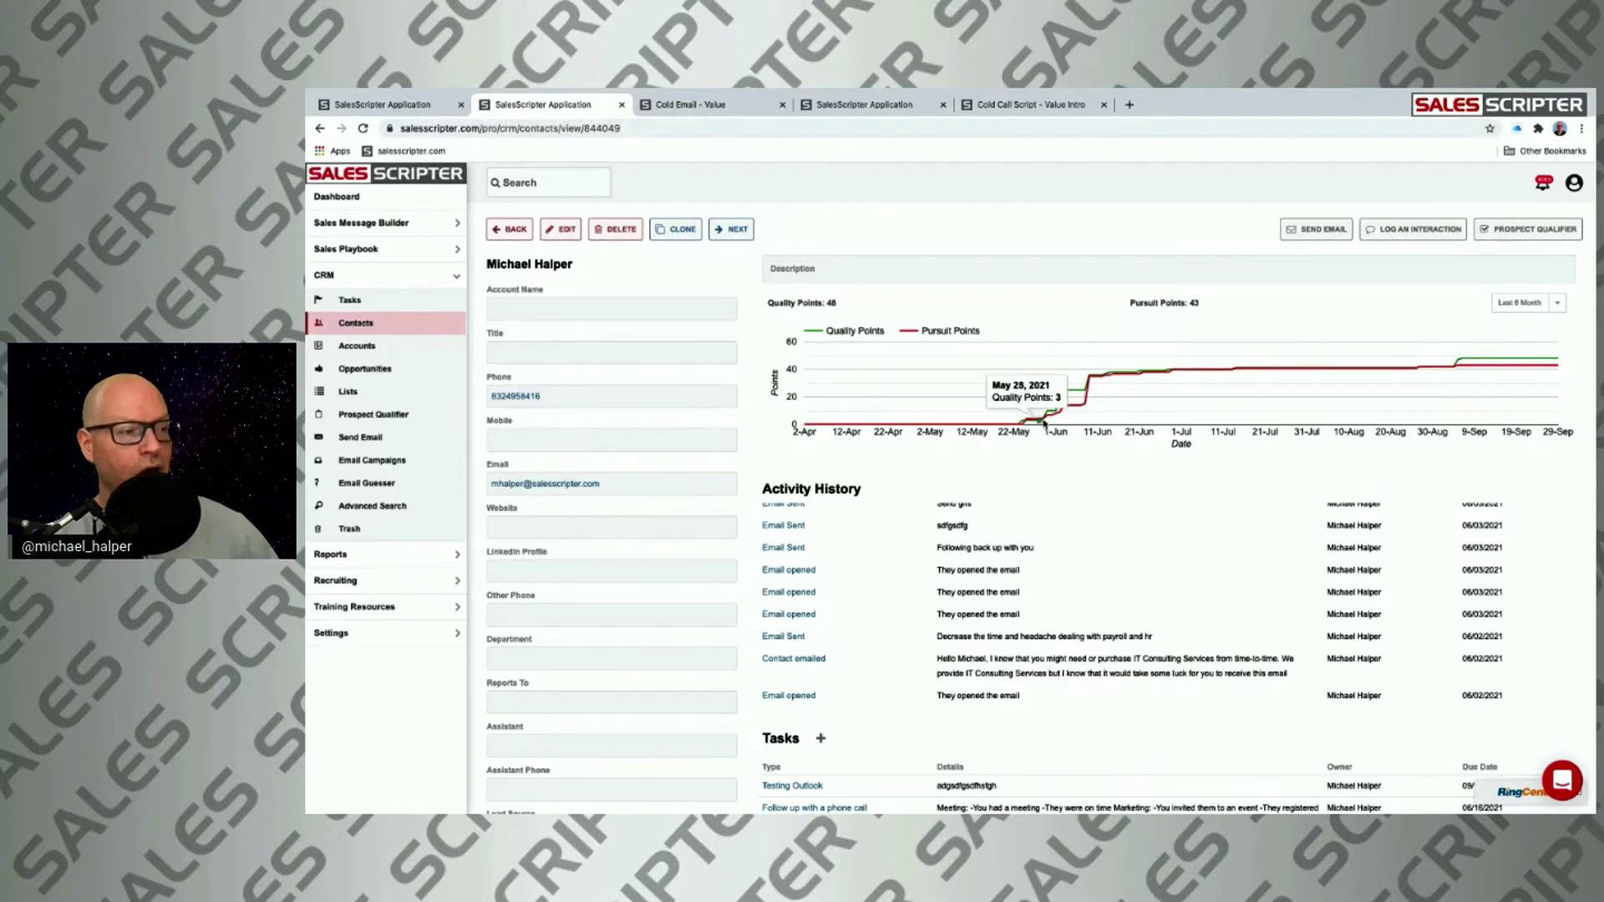
pyautogui.moveTo(1074, 395)
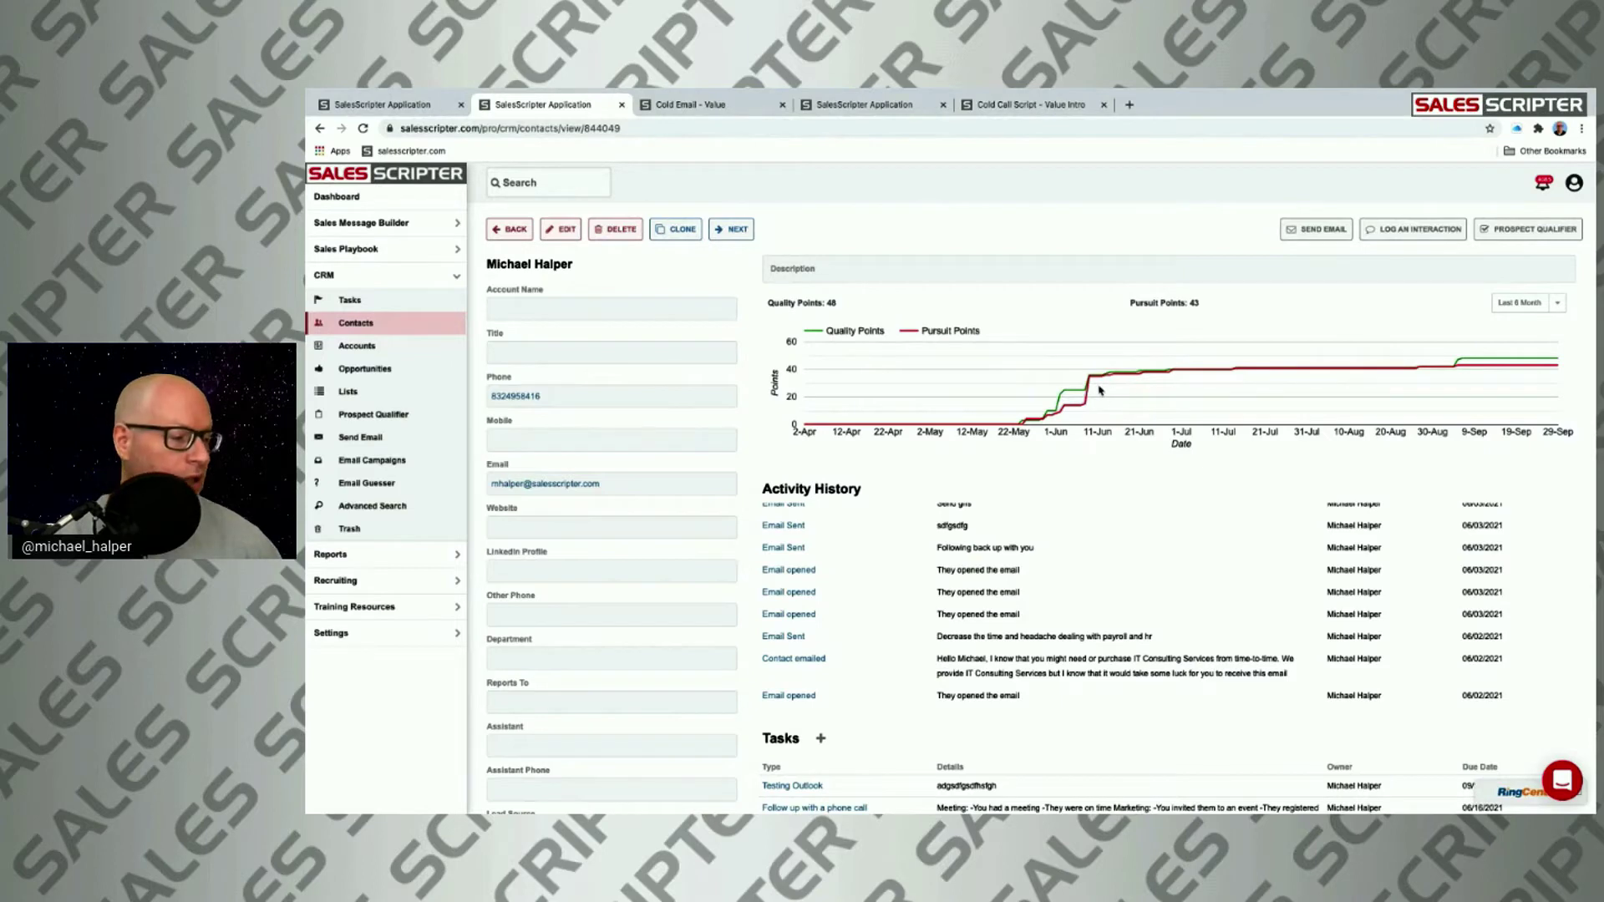
pyautogui.moveTo(1238, 376)
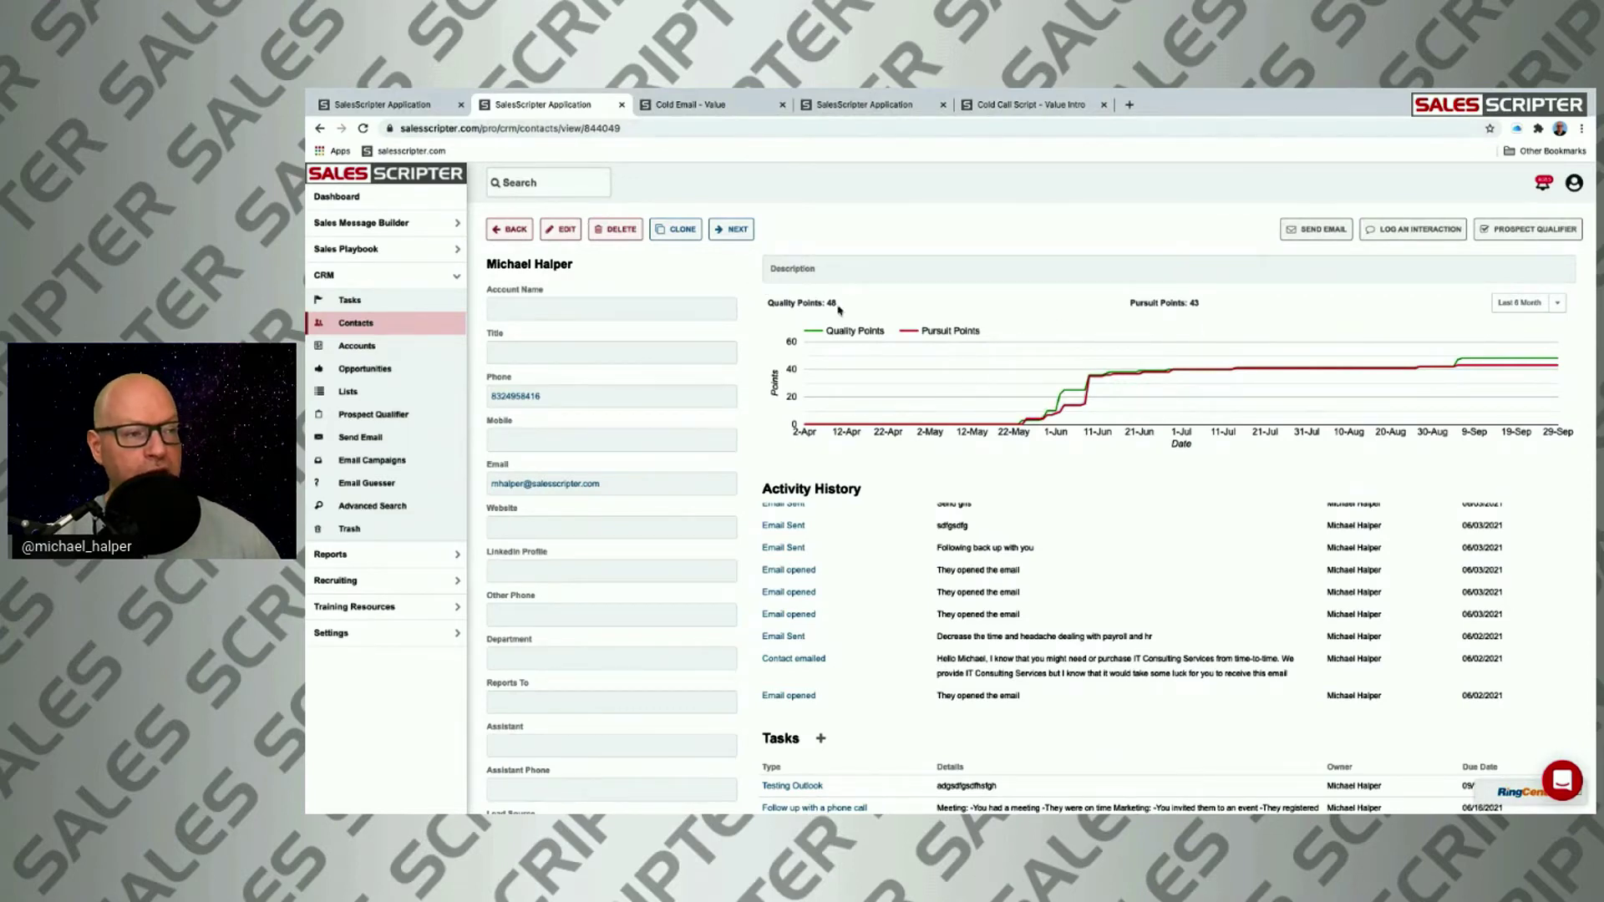
pyautogui.click(1407, 230)
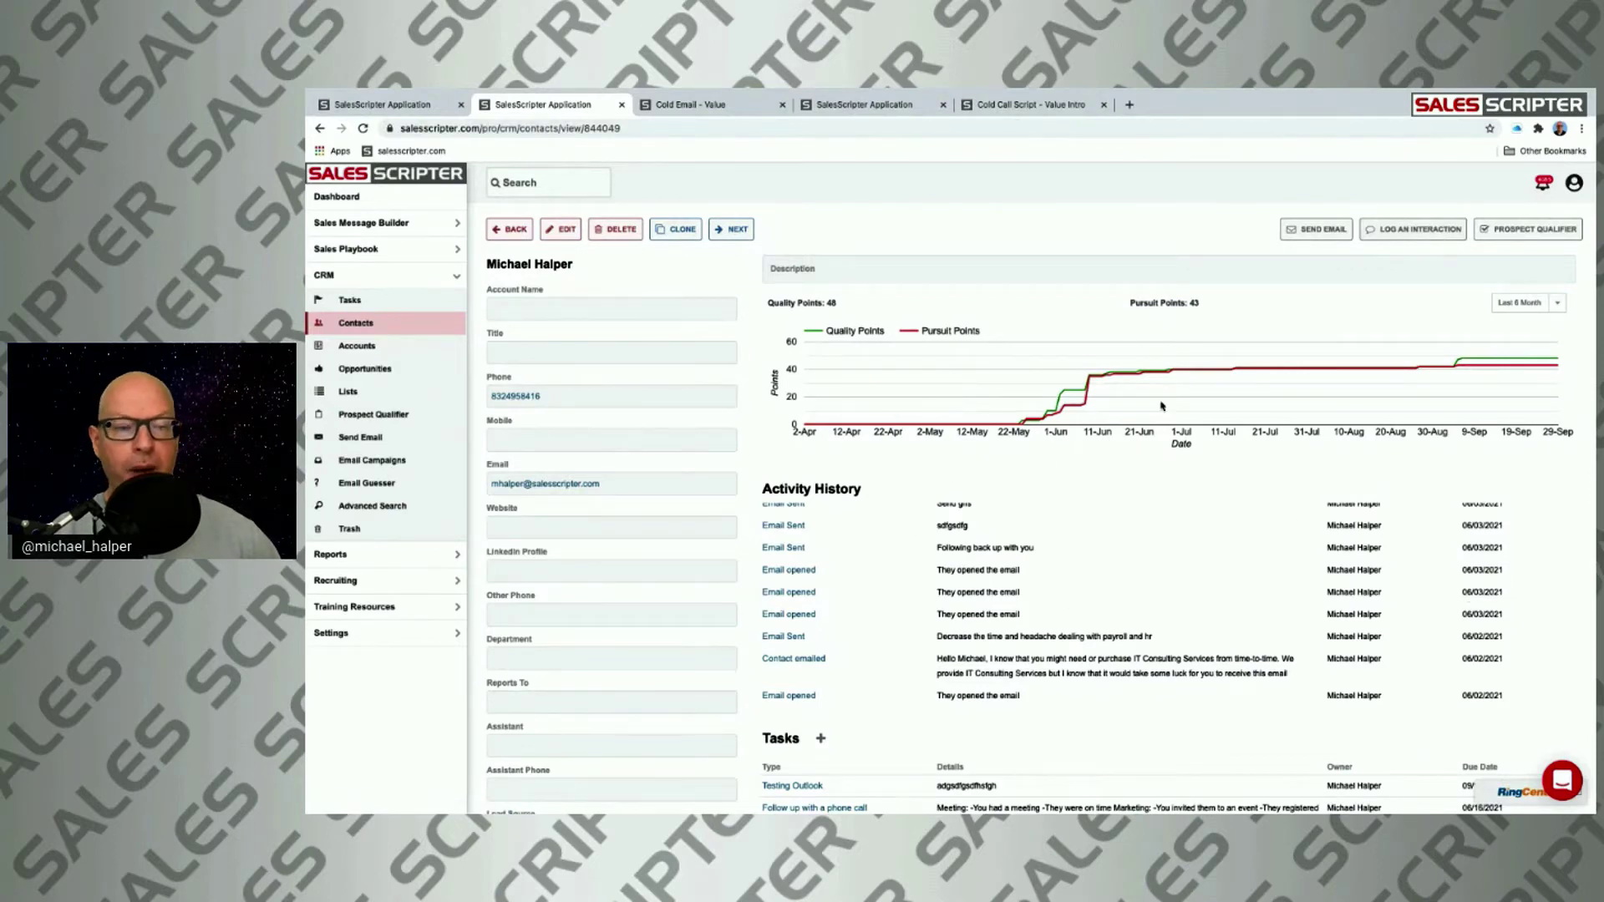
pyautogui.scroll(-1, 1396, 267)
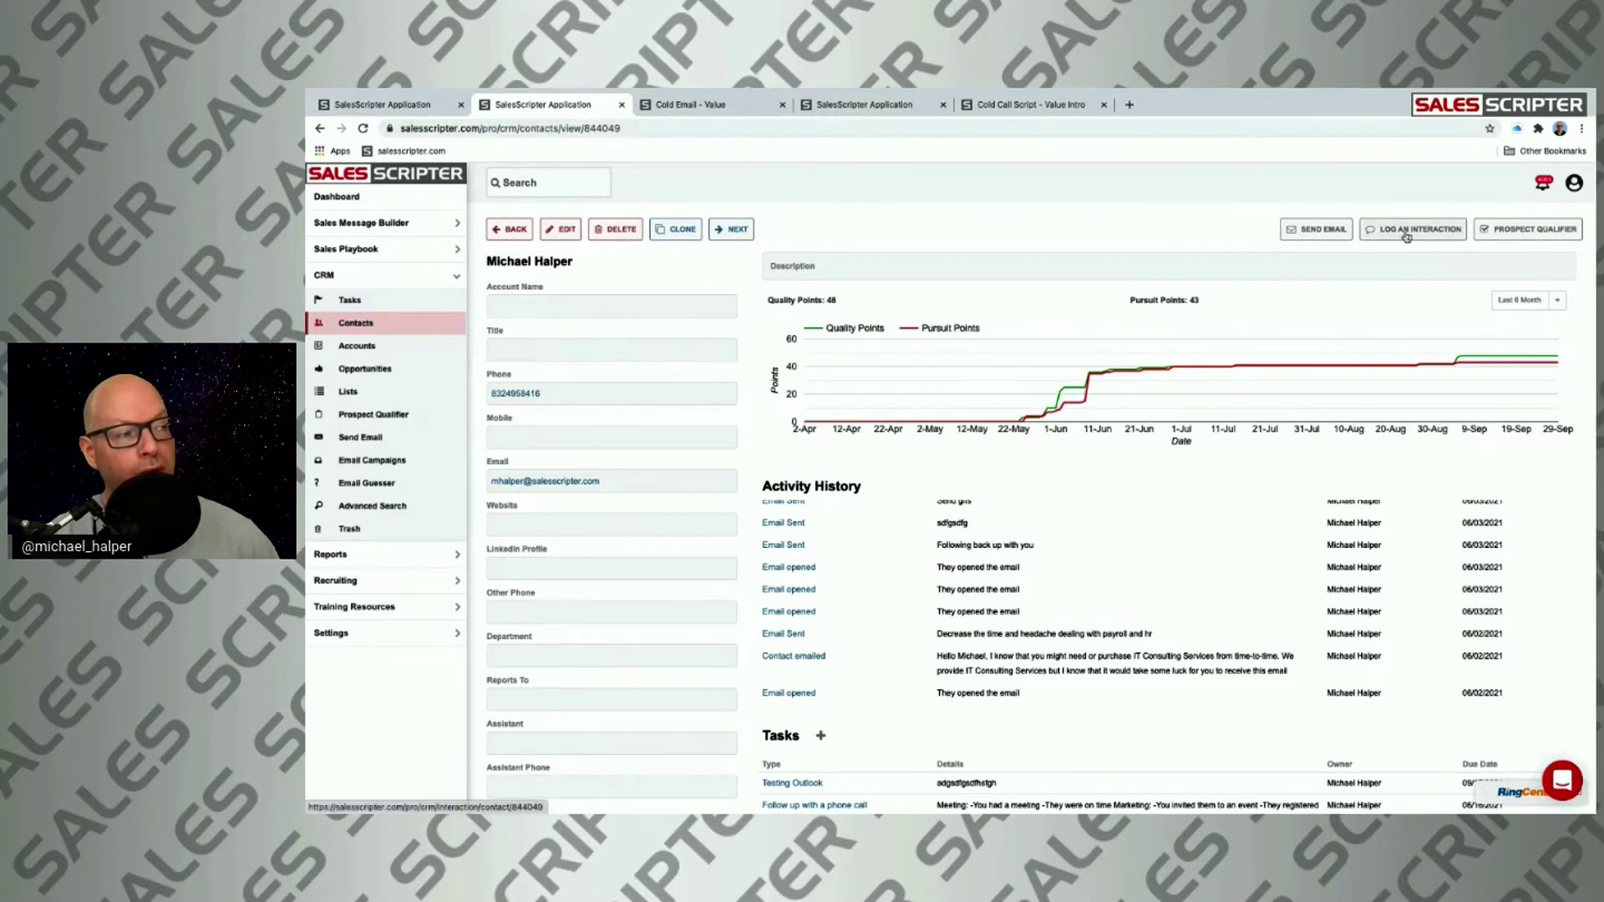
pyautogui.click(1407, 235)
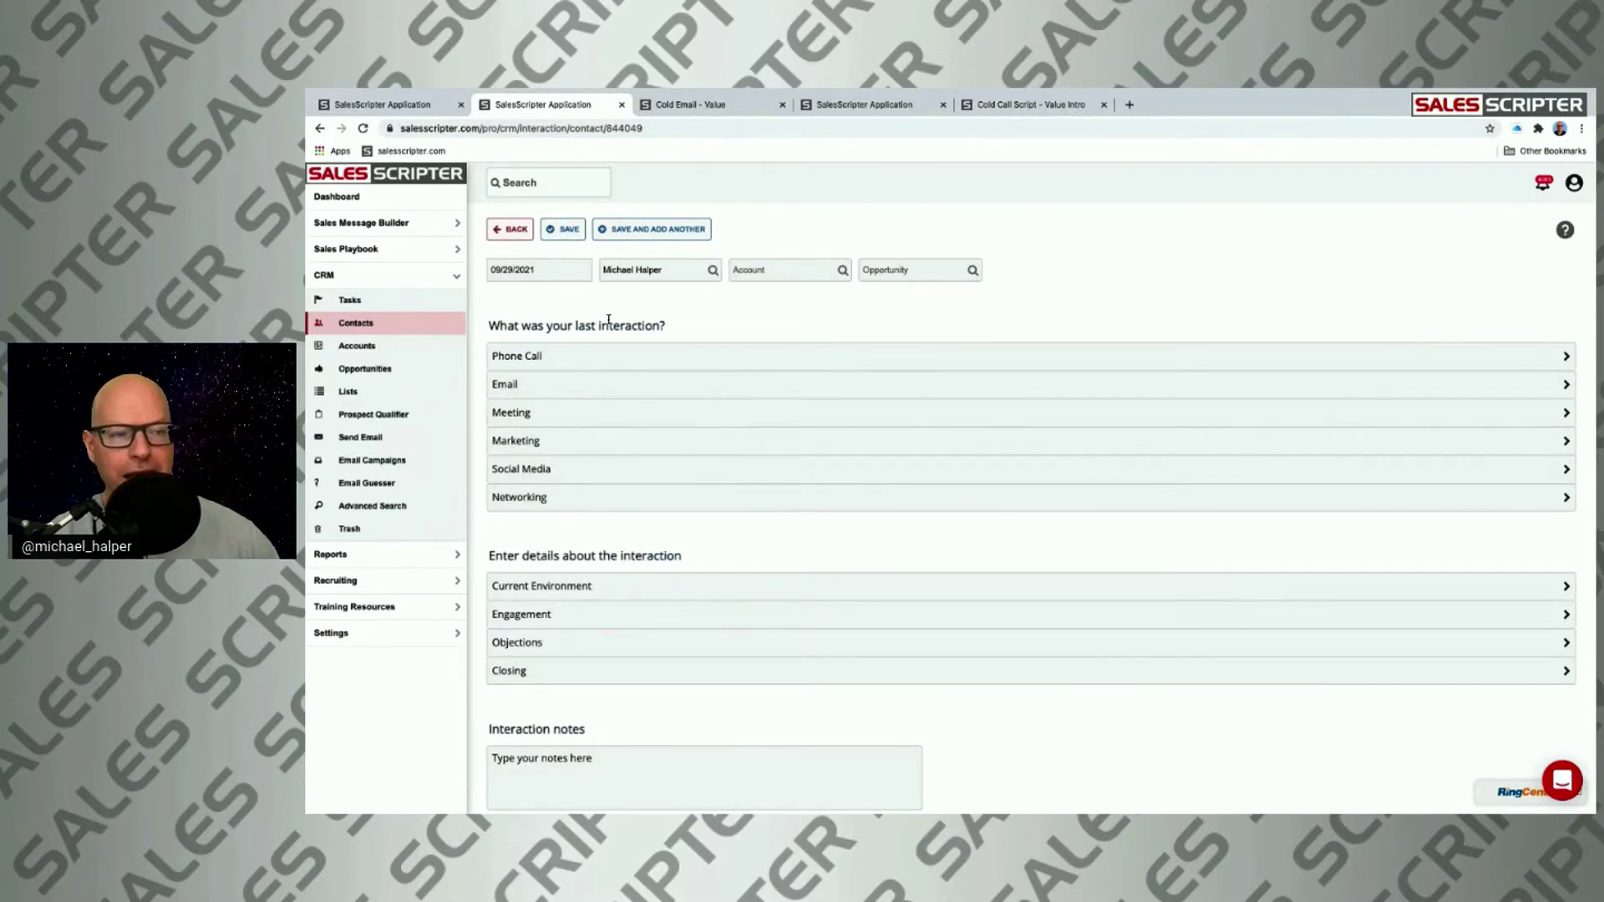
# Review the options and their points under the Phone Call, Email, Meeting, Marketing, Social Media and Networking interaction types.
pyautogui.moveTo(599, 326); pyautogui.dragTo(658, 327)
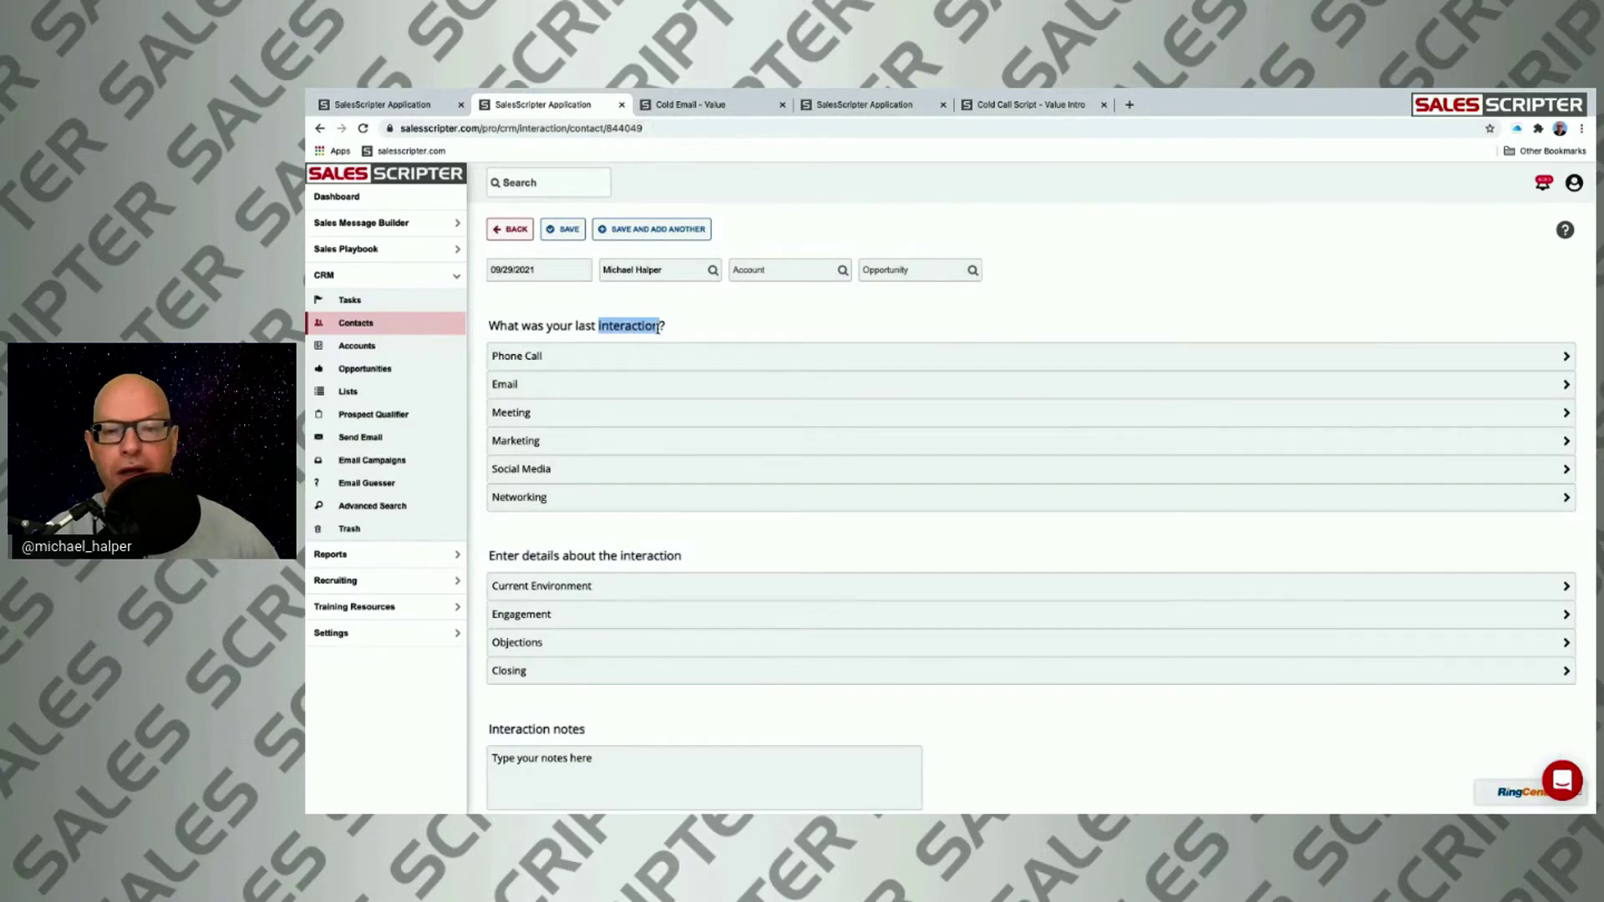
pyautogui.click(518, 358)
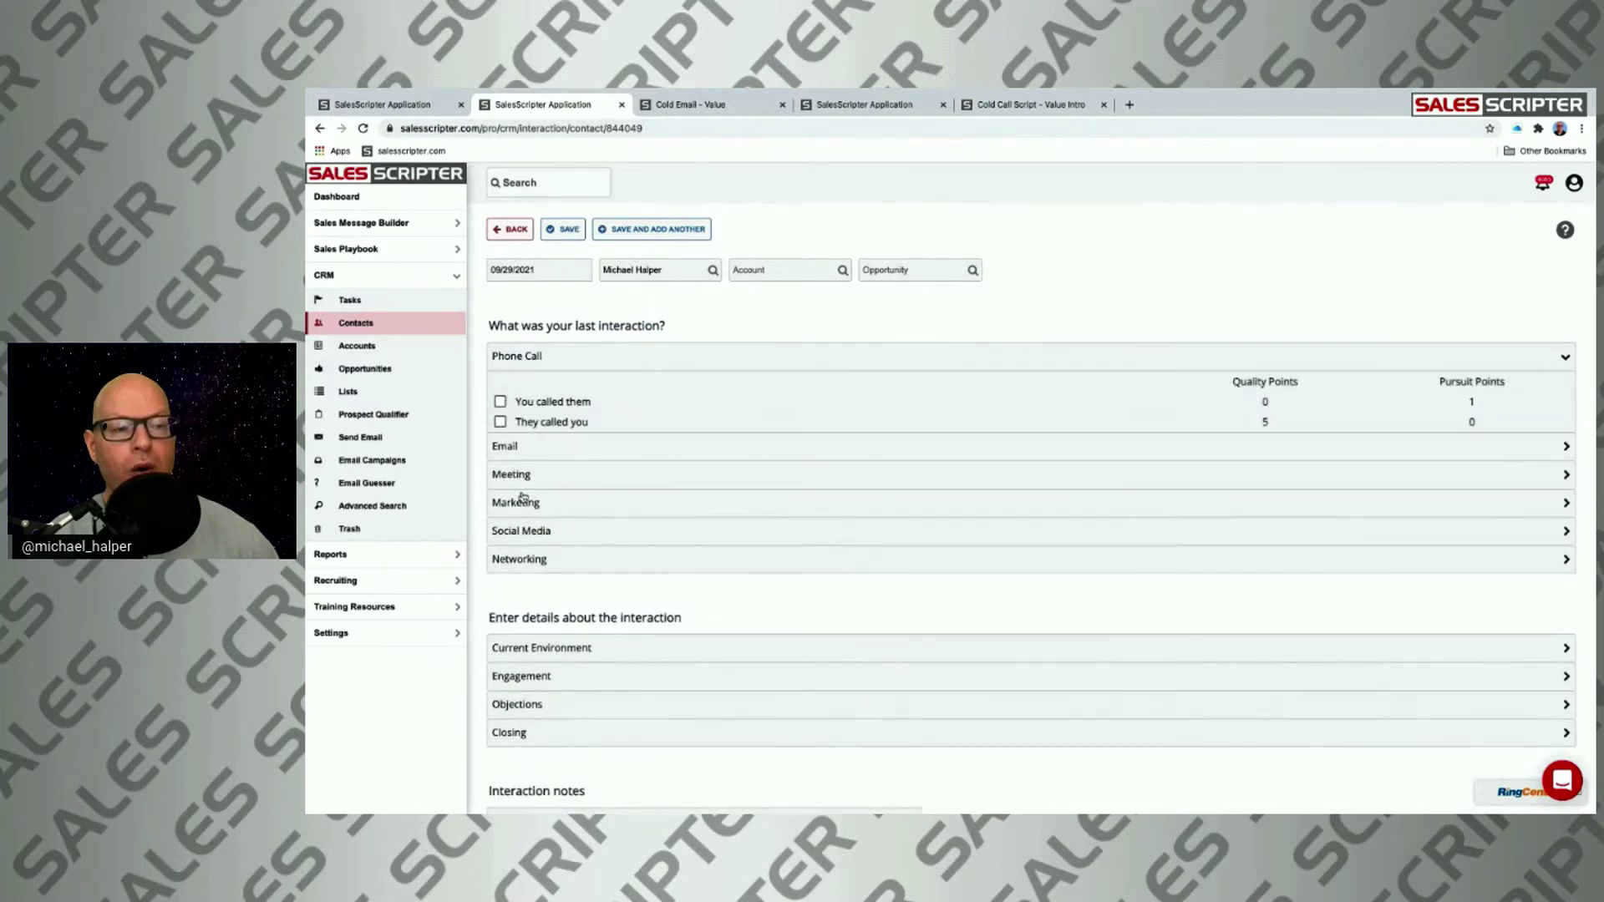
pyautogui.click(510, 447)
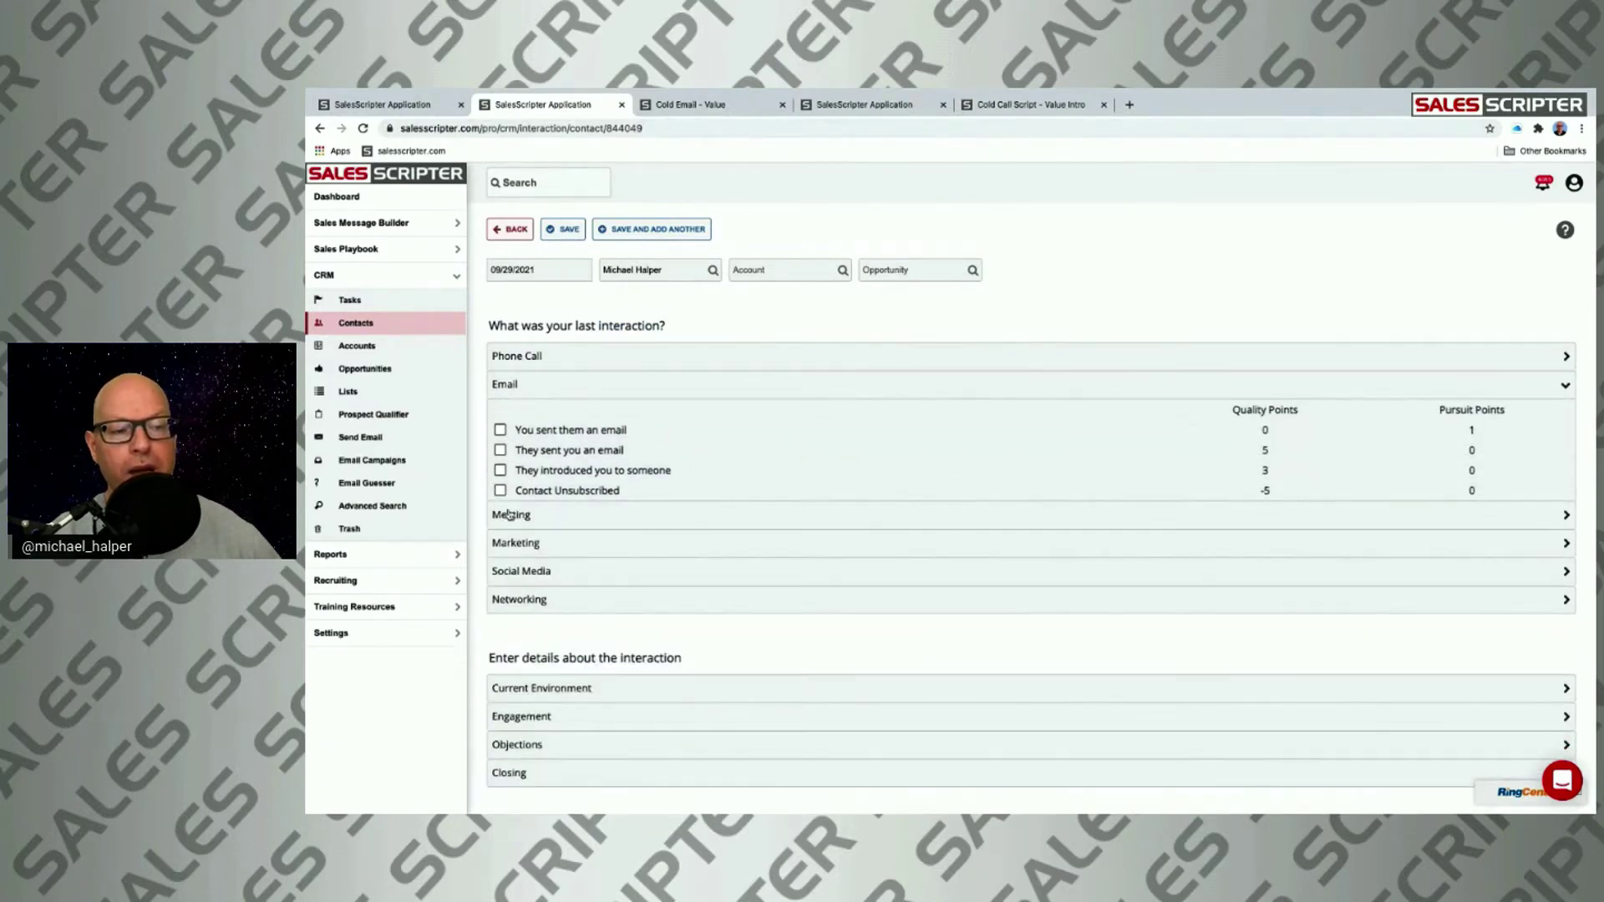
pyautogui.click(511, 516)
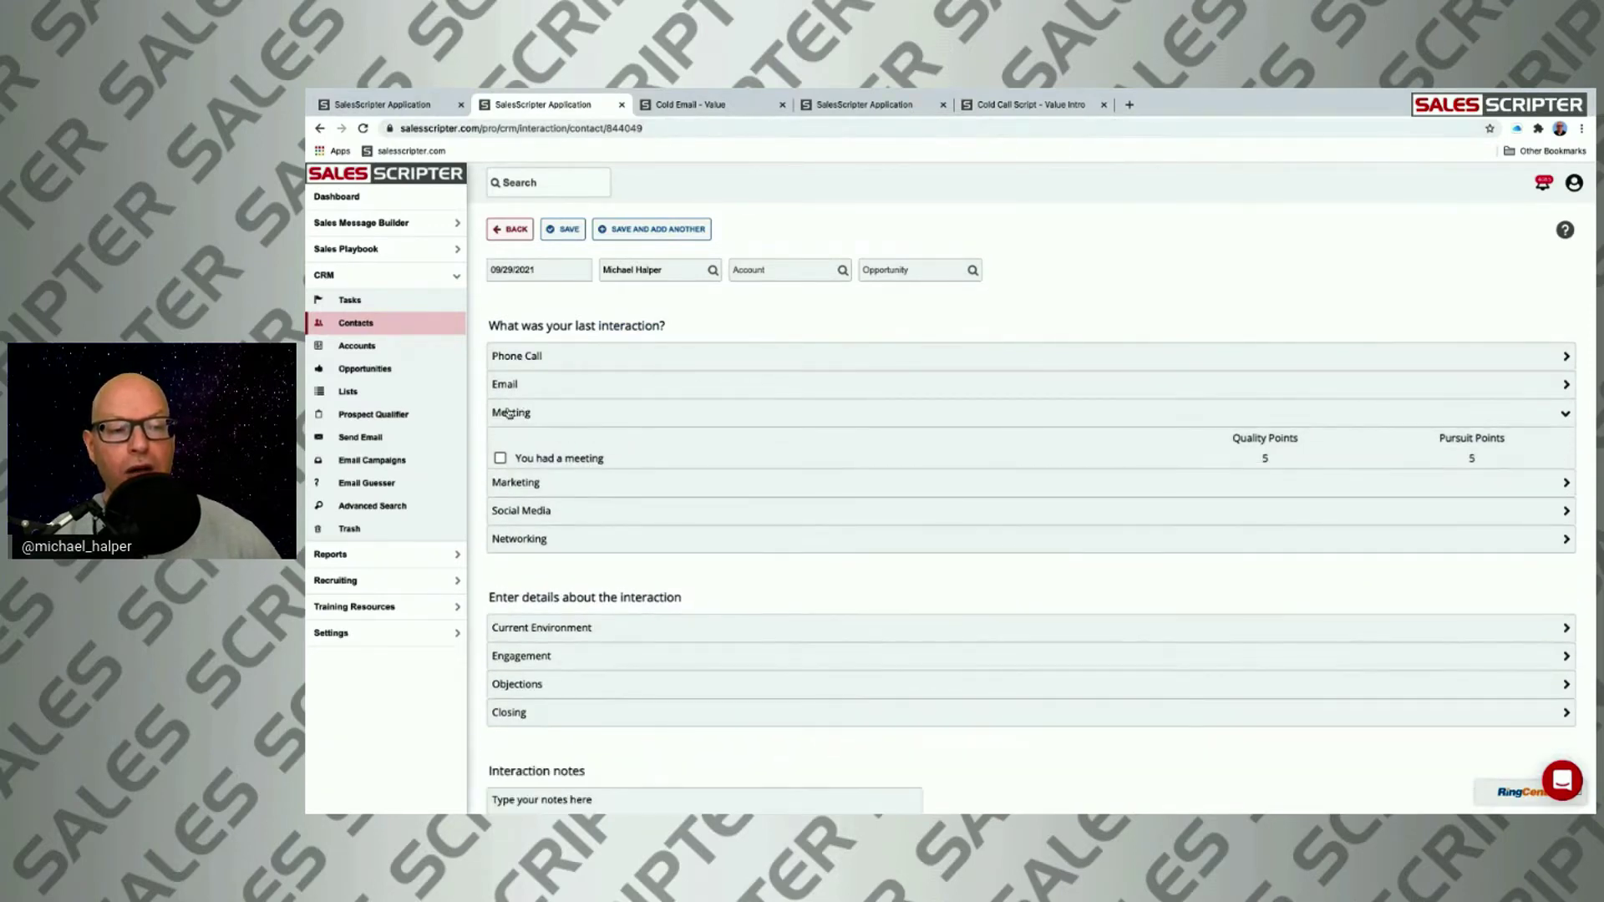
pyautogui.click(510, 484)
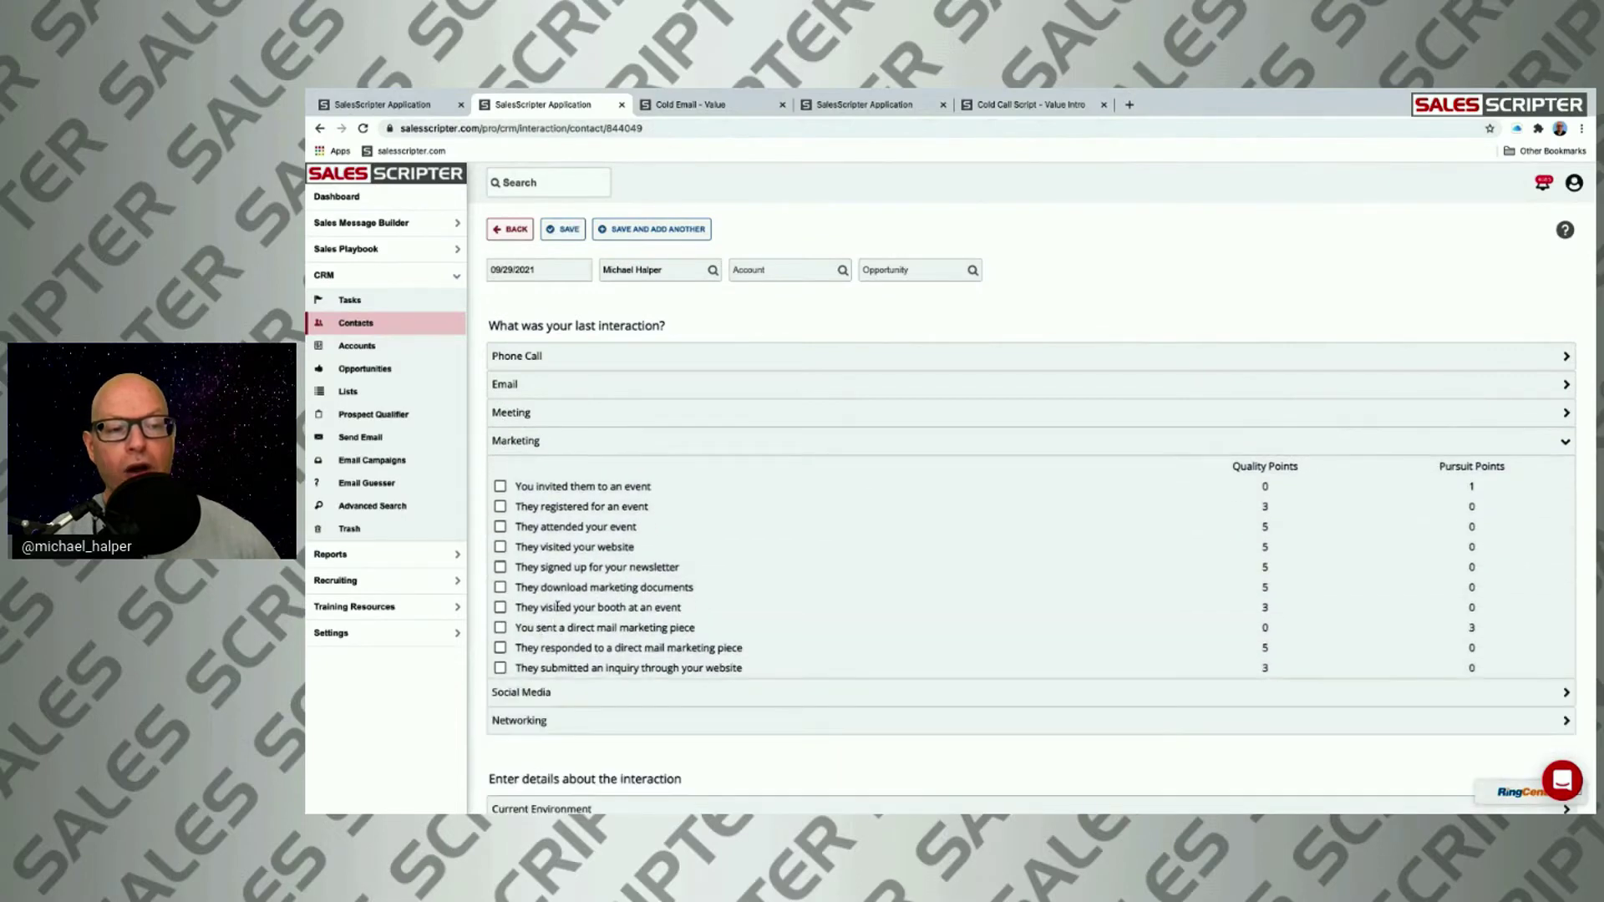
pyautogui.click(519, 693)
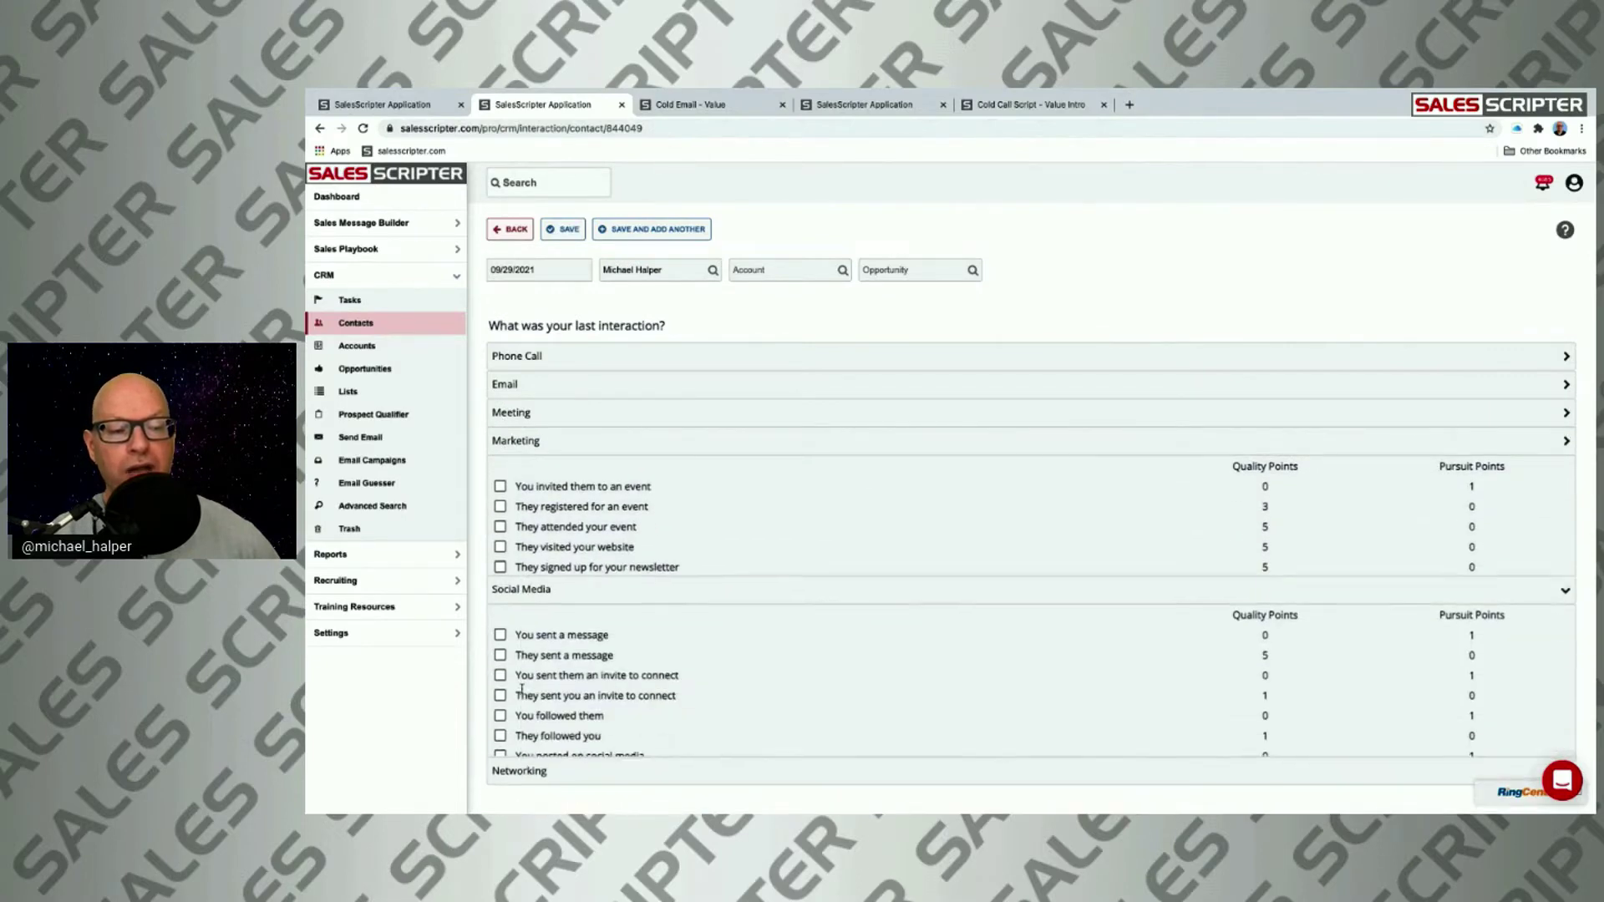
pyautogui.scroll(-2, 533, 494)
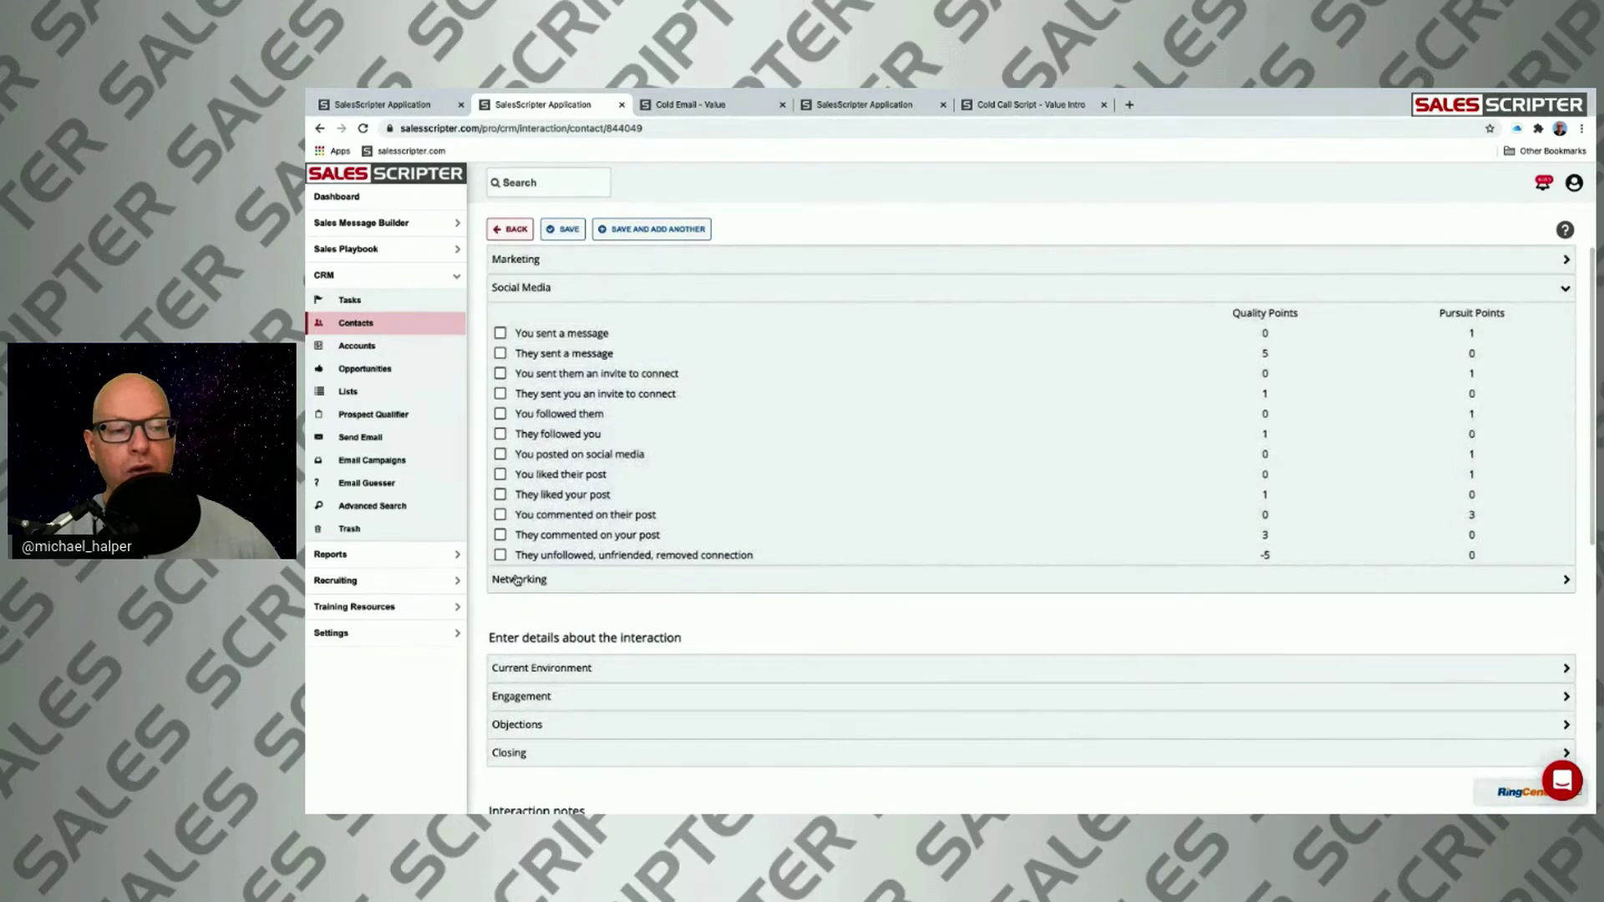
pyautogui.click(518, 580)
pyautogui.scroll(2, 544, 365)
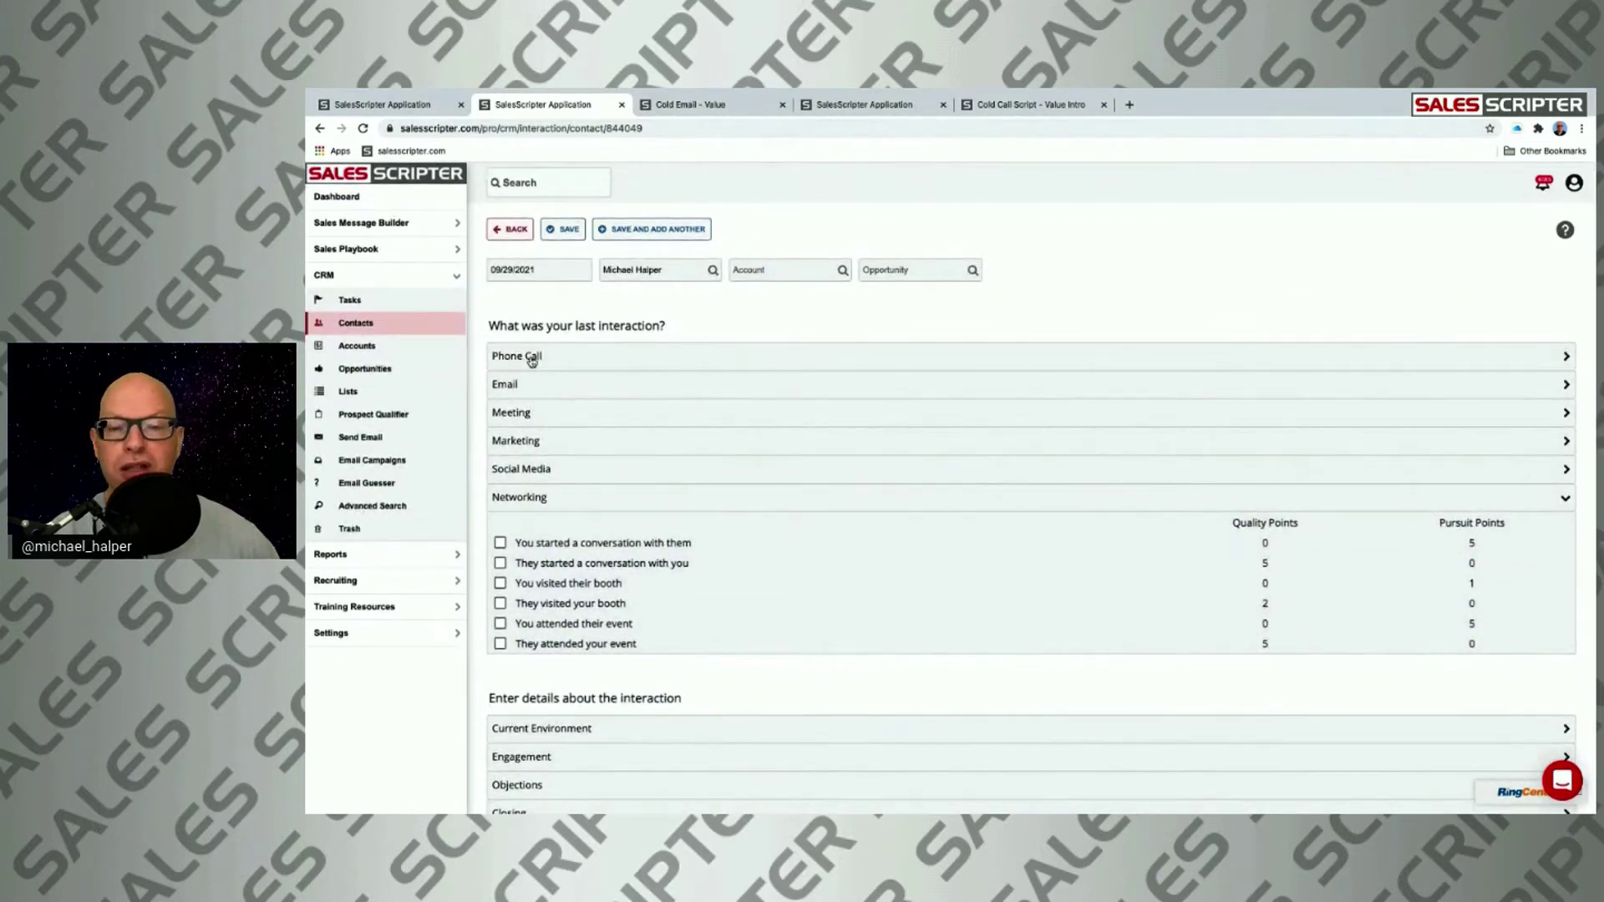
# Record the phone call with "You called them", "They answered your call", "You left a voicemail" and "Gatekeeper answered".
pyautogui.click(531, 357)
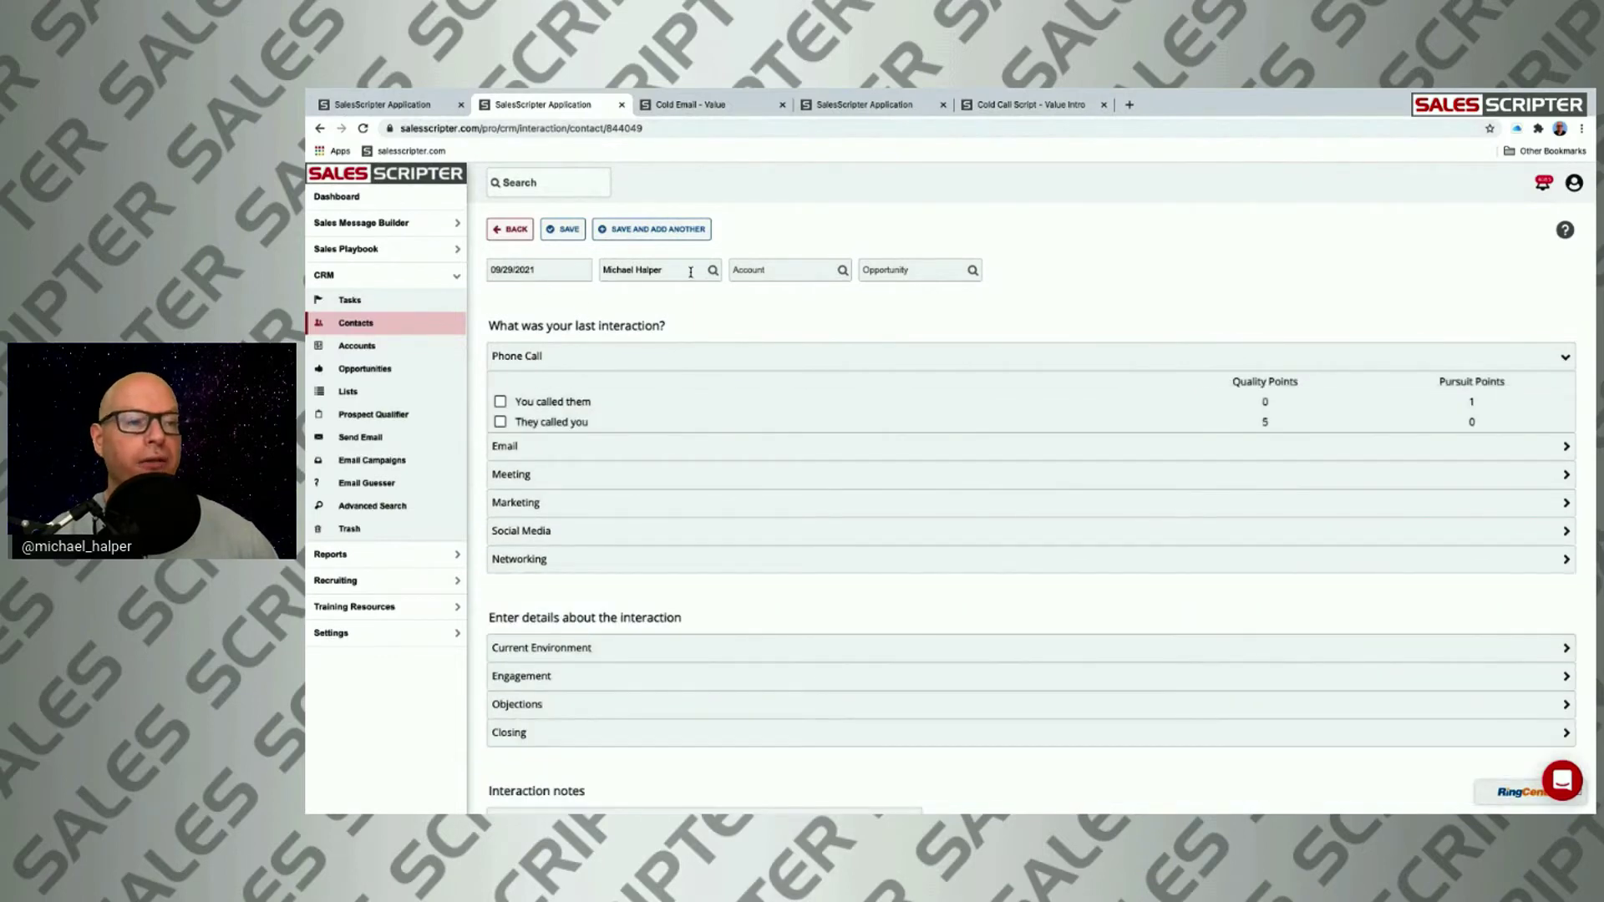
pyautogui.click(501, 403)
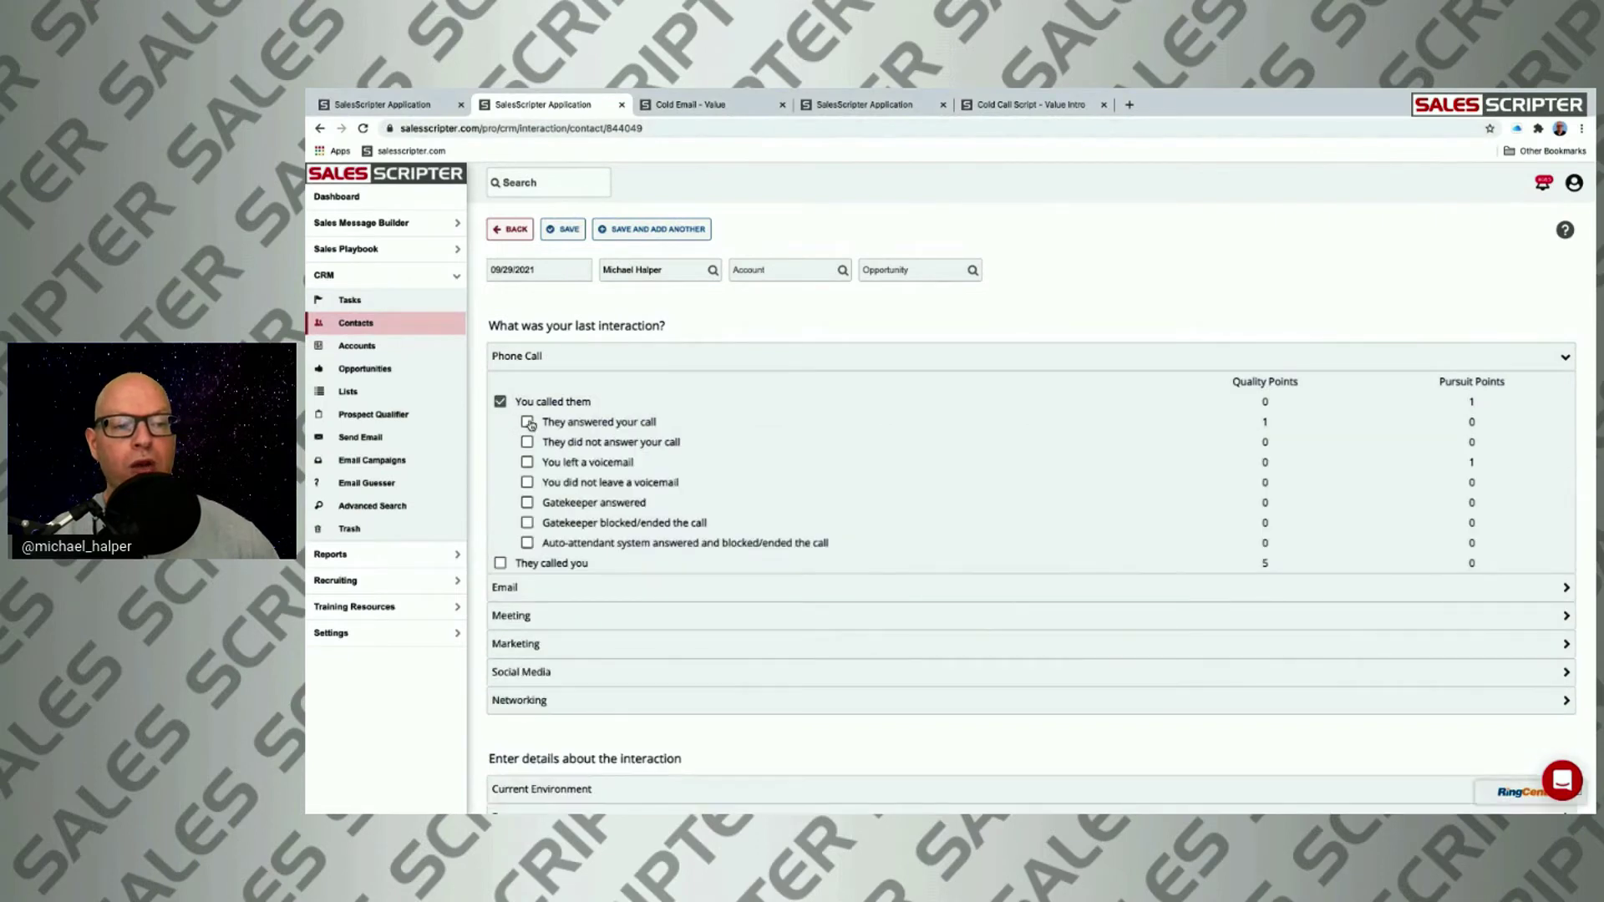
pyautogui.click(528, 422)
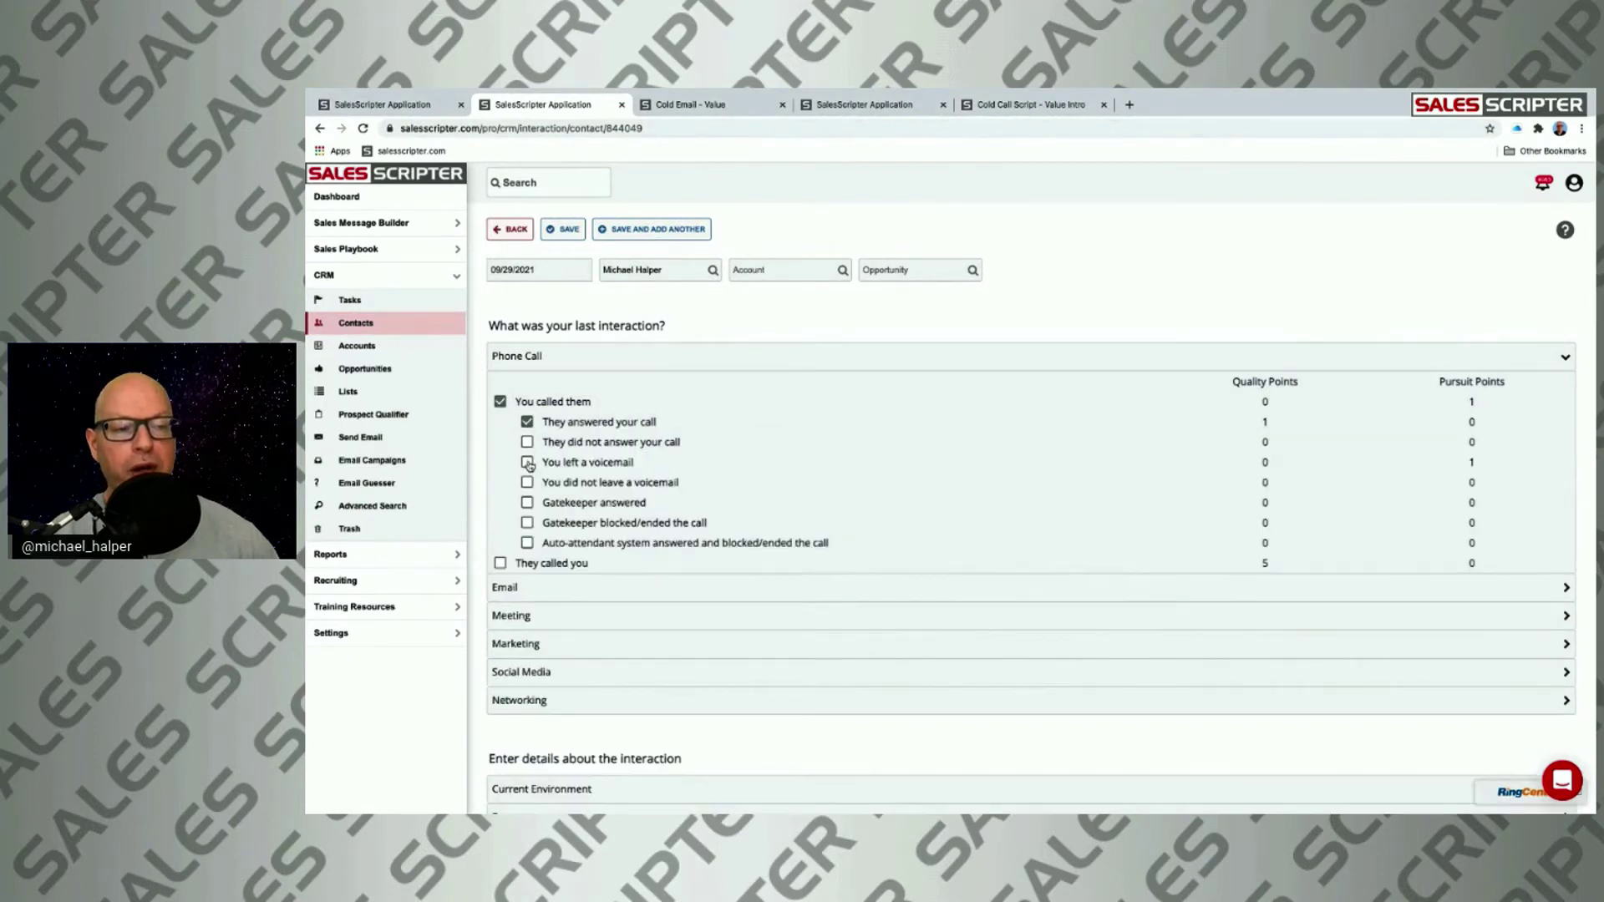
pyautogui.click(528, 464)
pyautogui.click(528, 503)
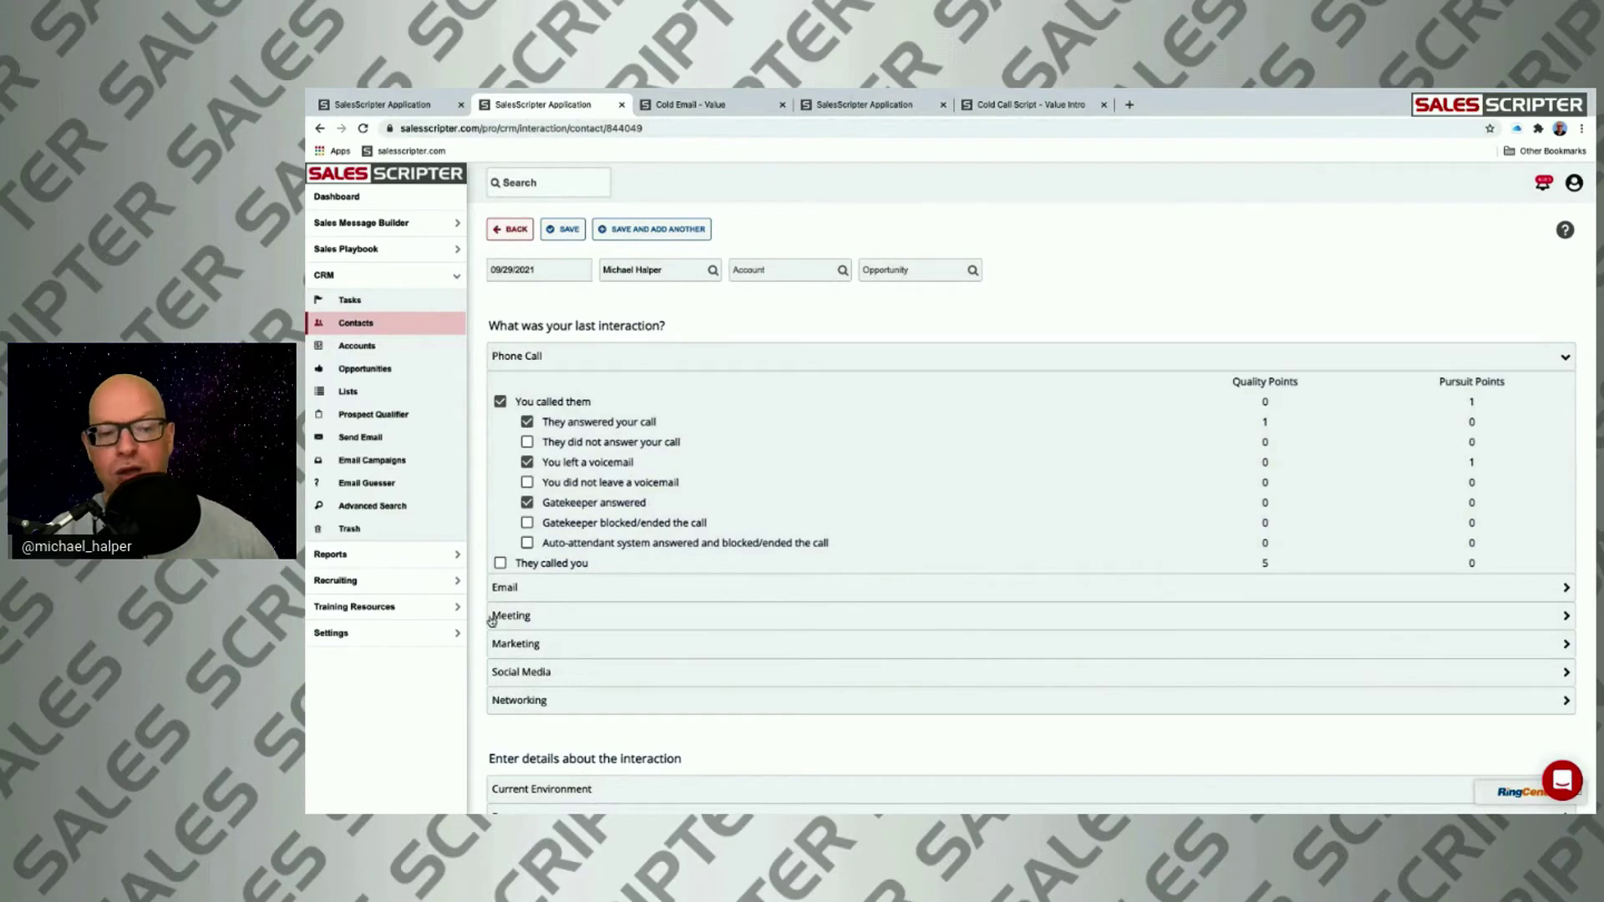
# Record the meeting with "You had a meeting" and "They were on time", and check the points for lateness and rescheduling.
pyautogui.click(526, 616)
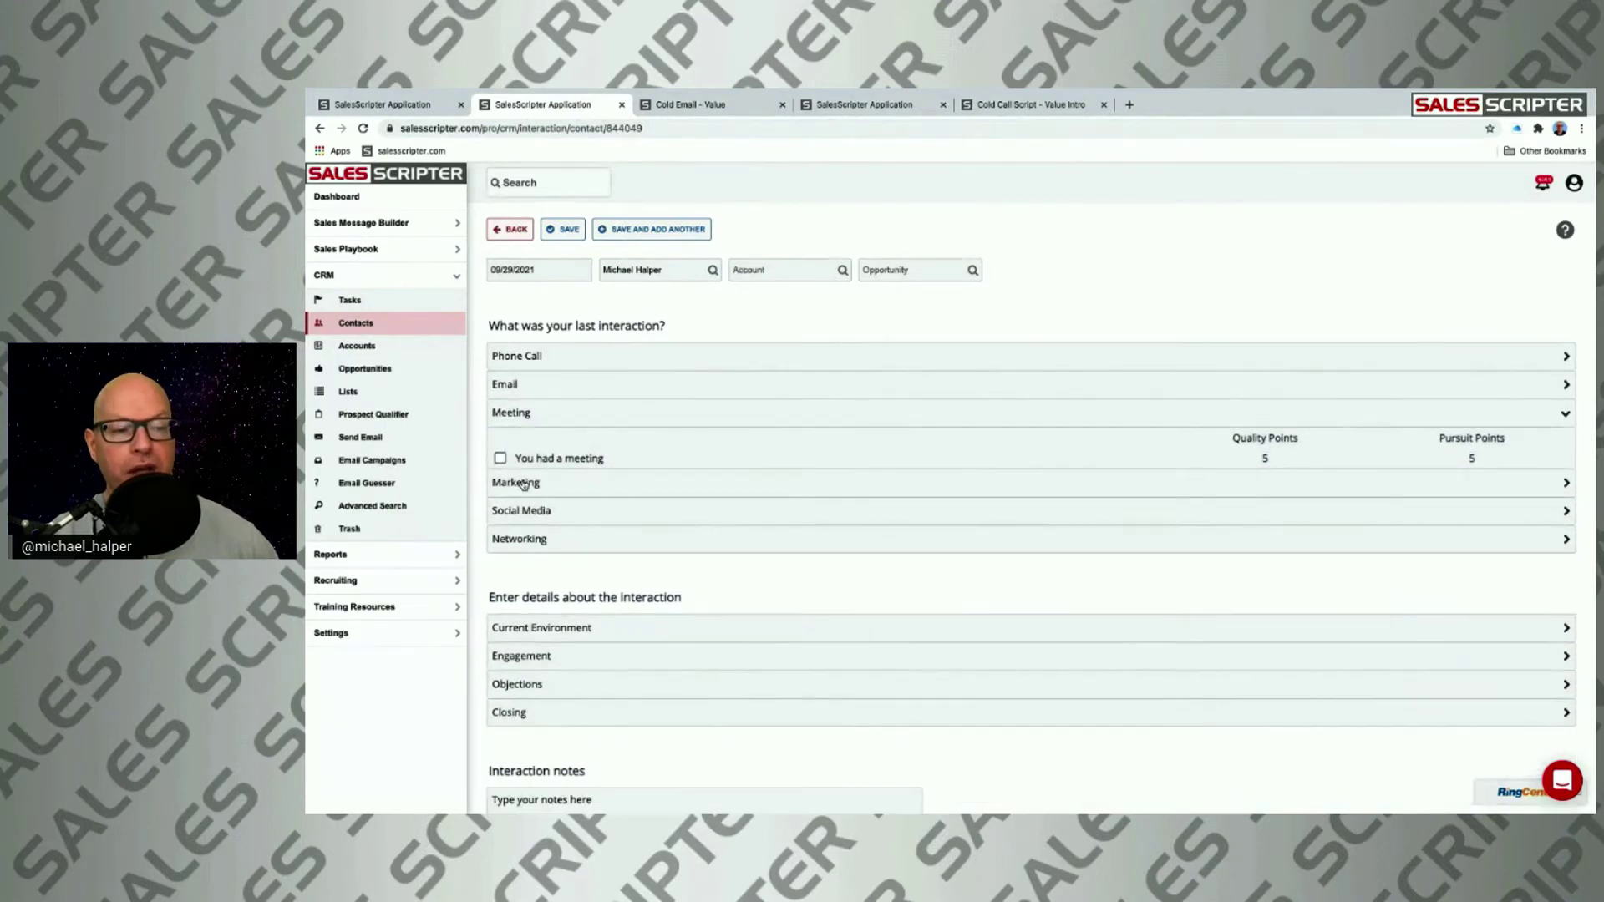
pyautogui.click(499, 458)
pyautogui.click(527, 519)
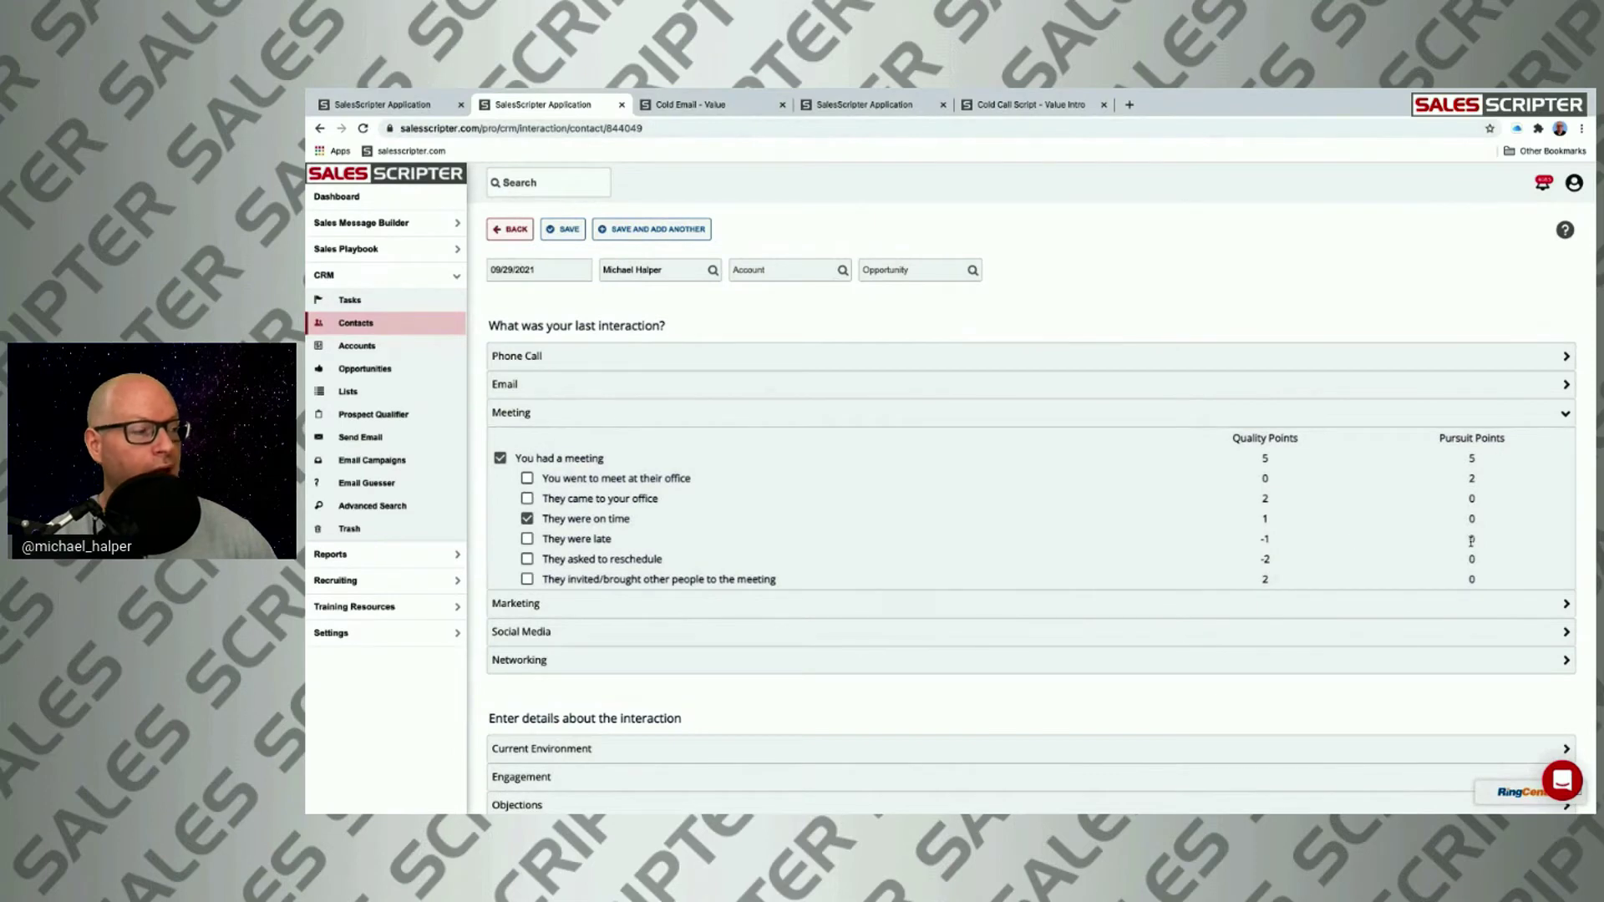
pyautogui.doubleClick(1272, 539)
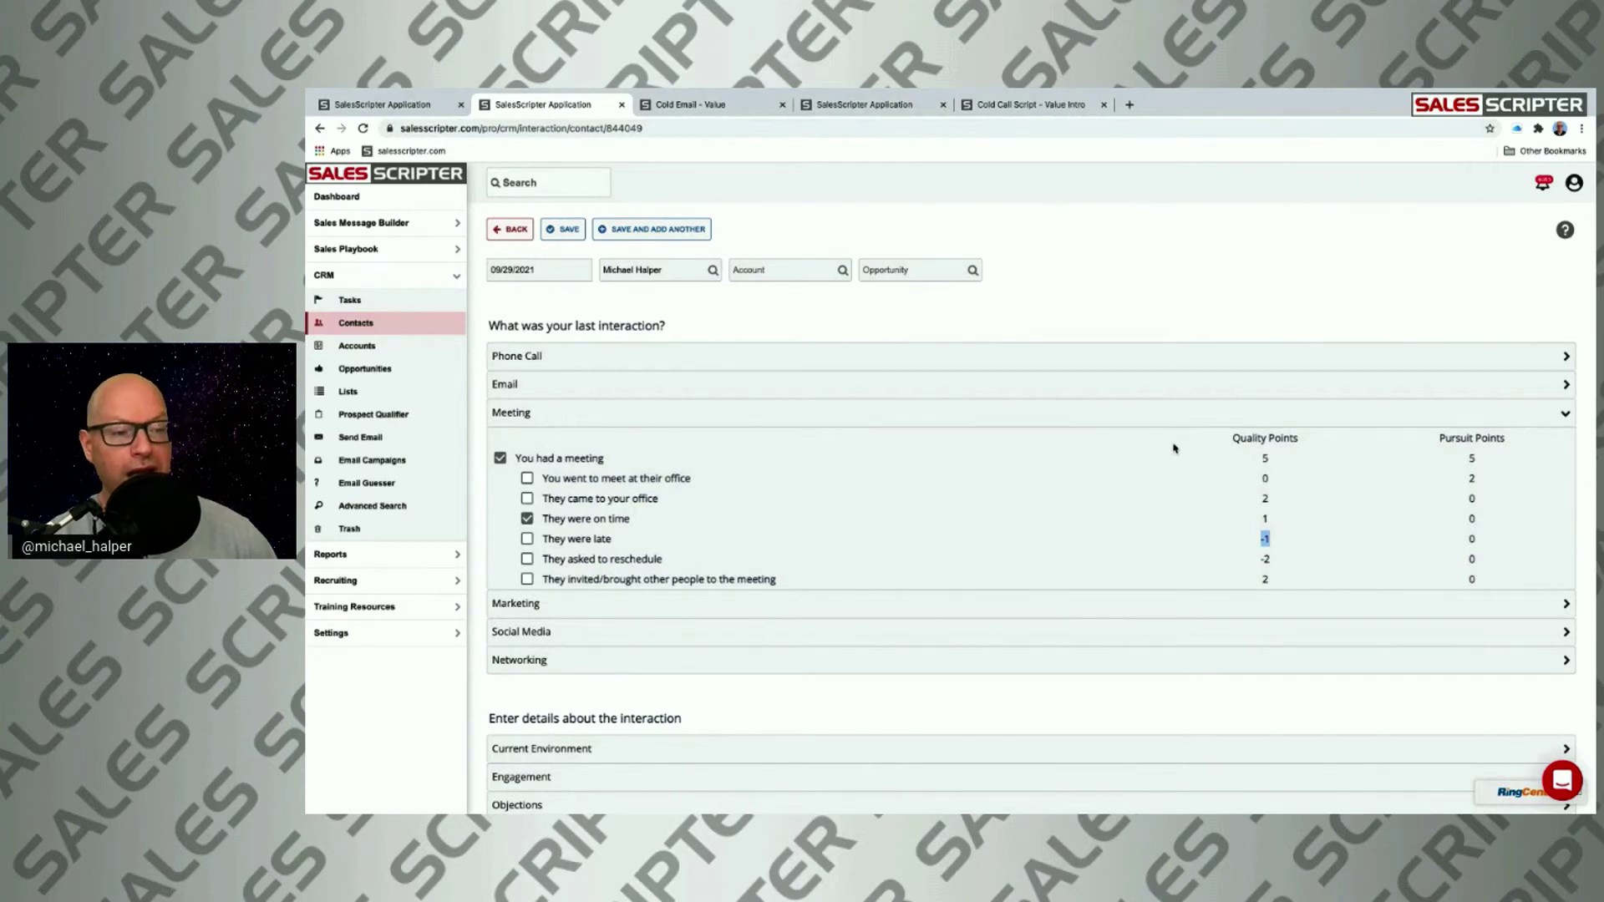
pyautogui.doubleClick(1265, 560)
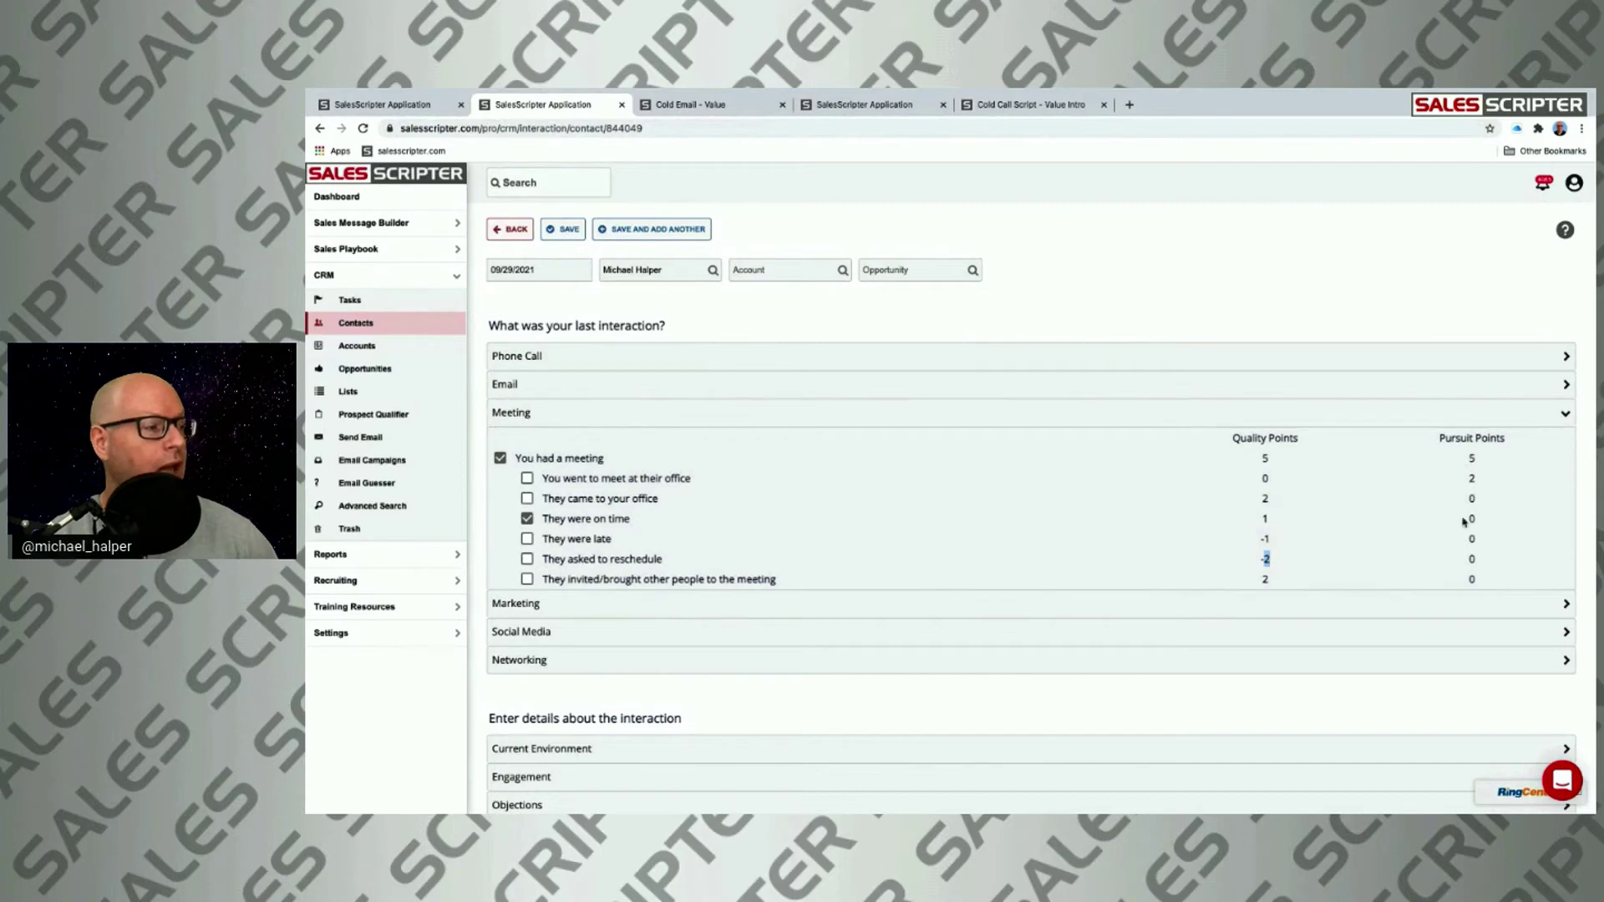
# Mark the current environment as "They are not using anything similar to what we offer" and "They need what we offer".
pyautogui.scroll(-3, 1055, 535)
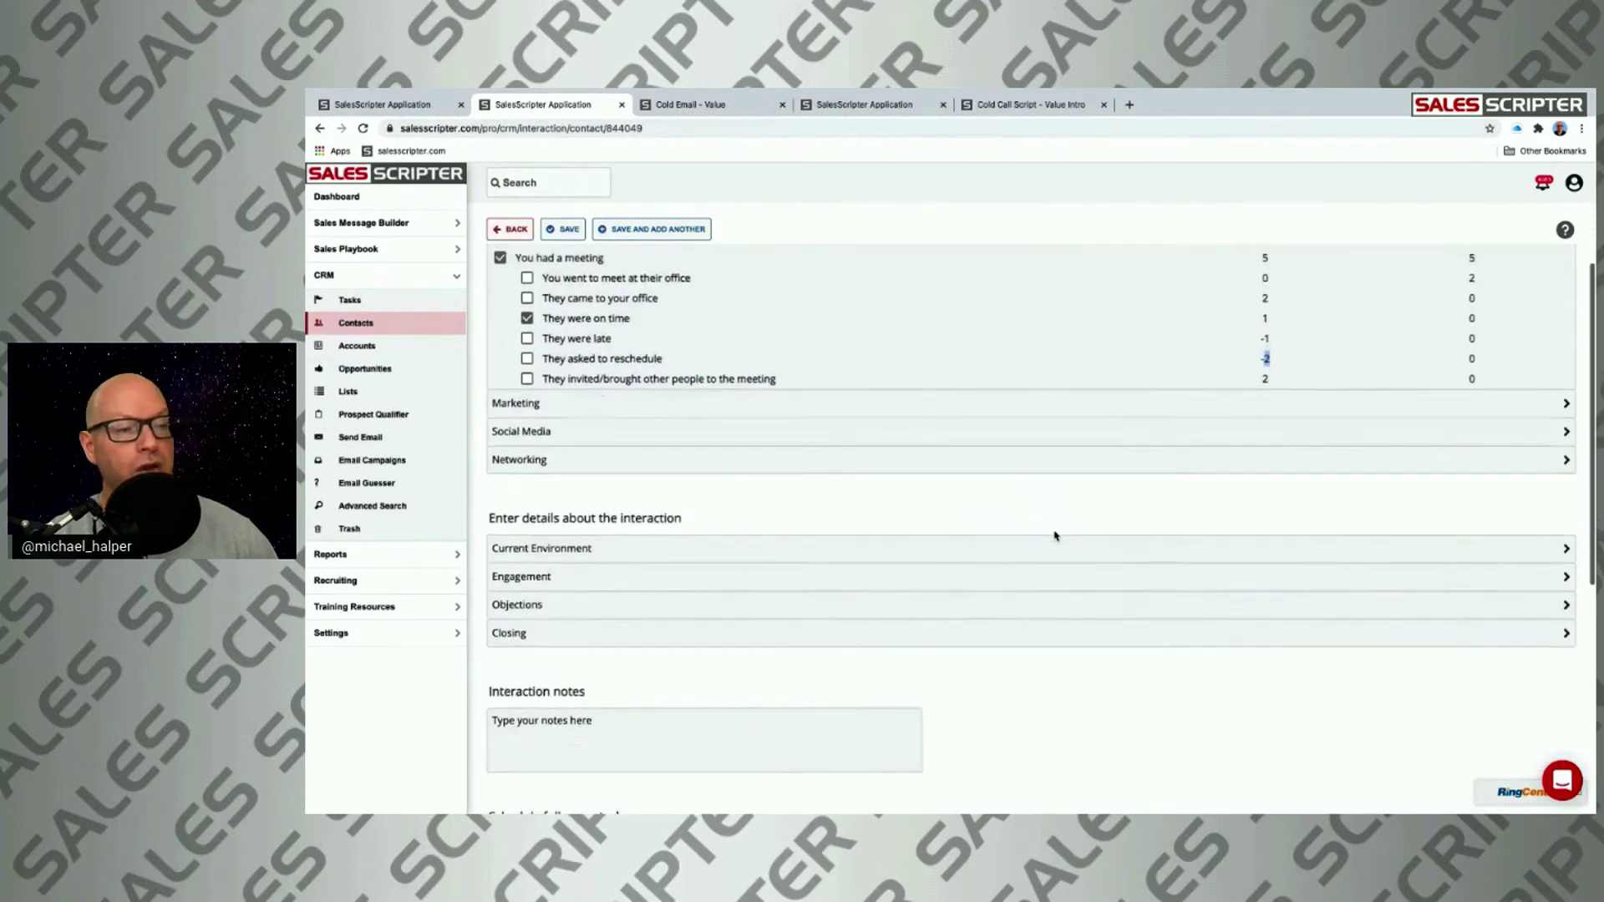
pyautogui.scroll(1, 1056, 535)
pyautogui.scroll(-3, 1051, 531)
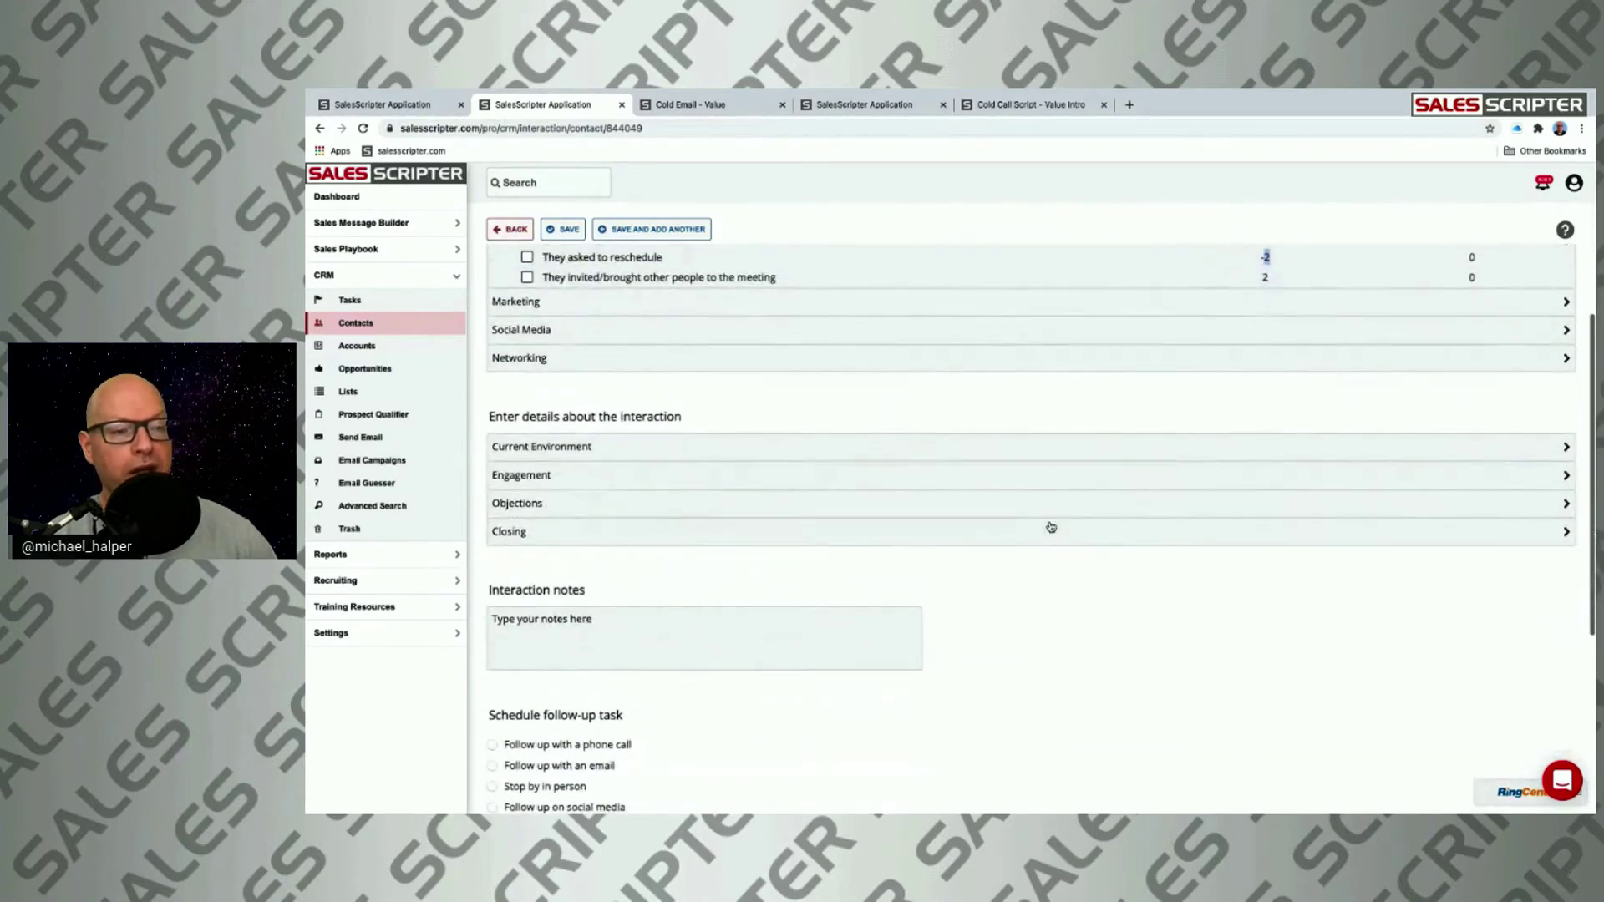
pyautogui.moveTo(592, 447); pyautogui.dragTo(561, 447)
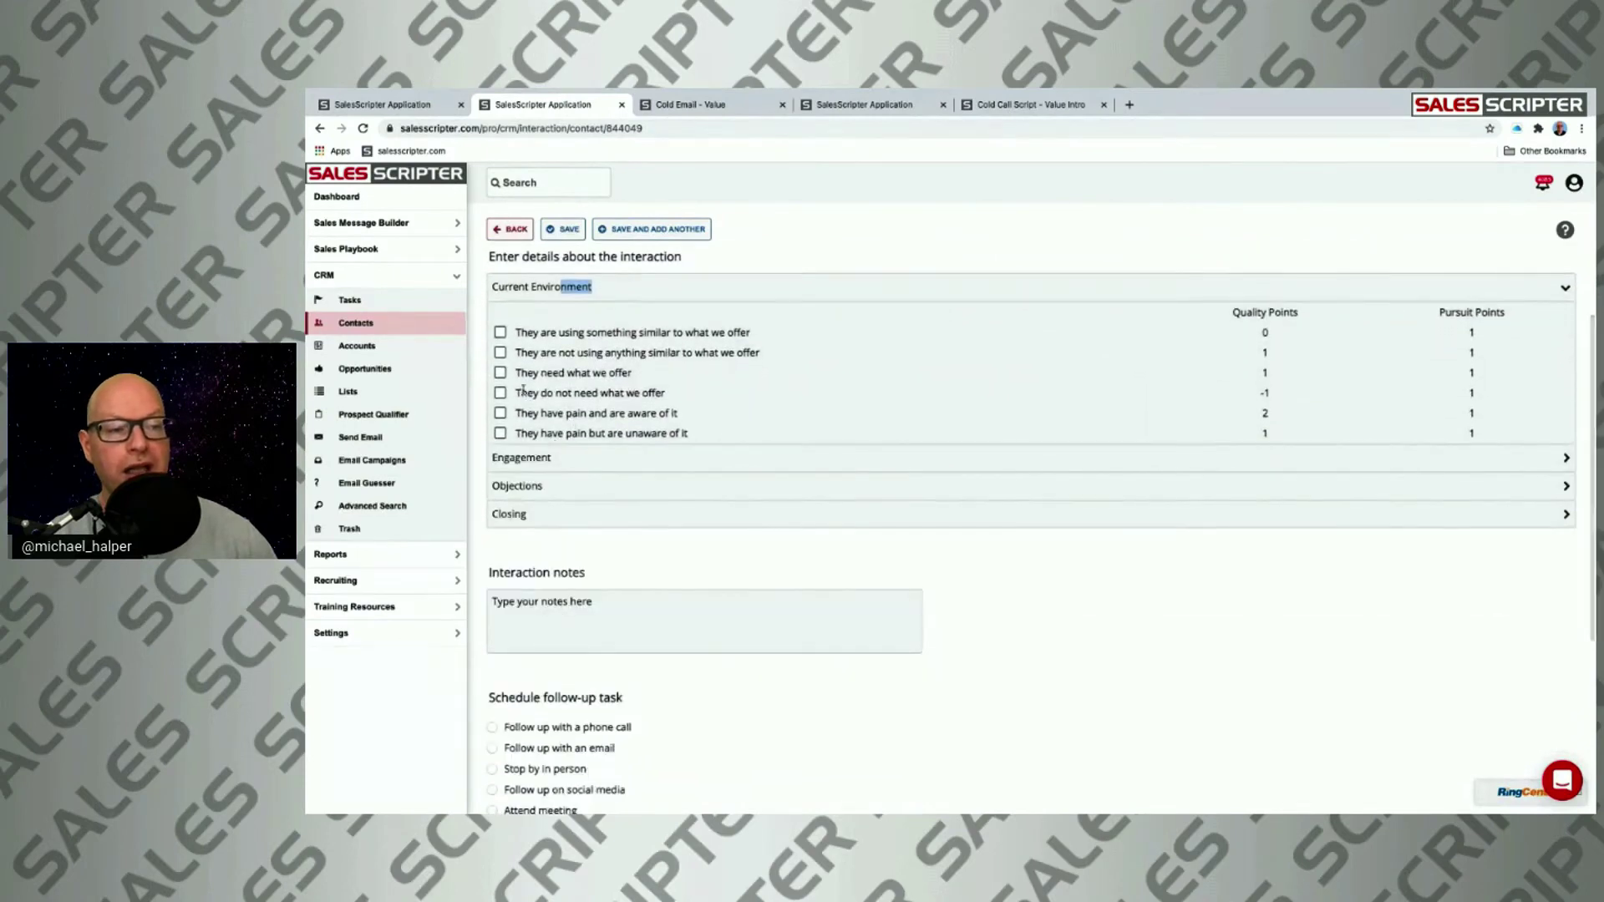
pyautogui.click(502, 352)
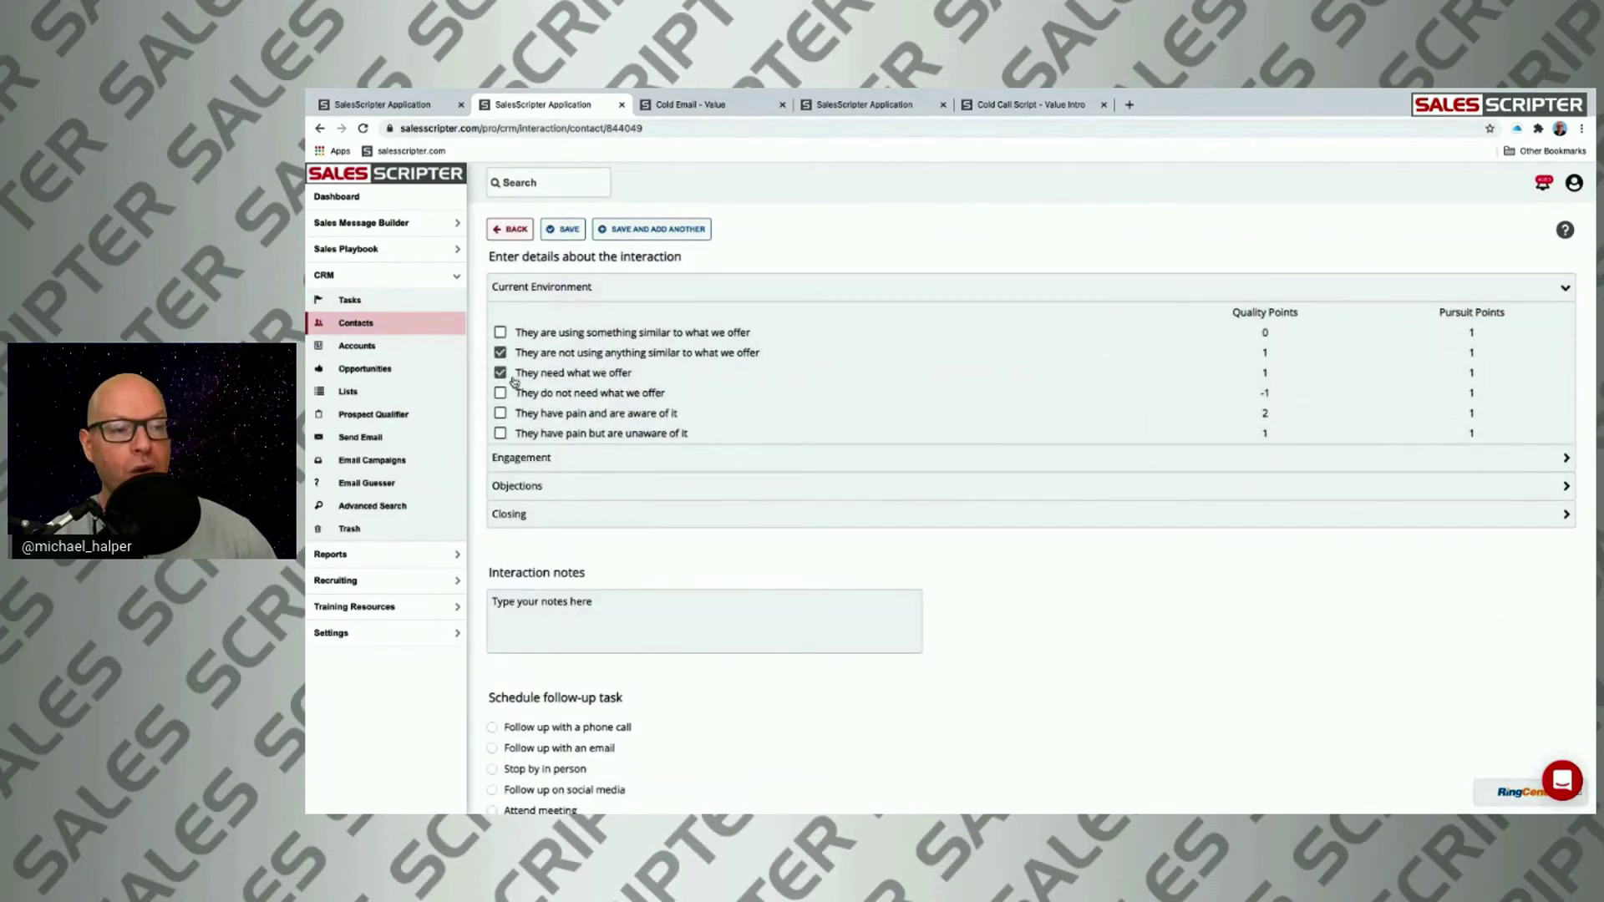
# Mark the engagement as "They asked about pricing" and "They asked for a demo/presentation", and the objection as "They already use somebody".
pyautogui.click(514, 457)
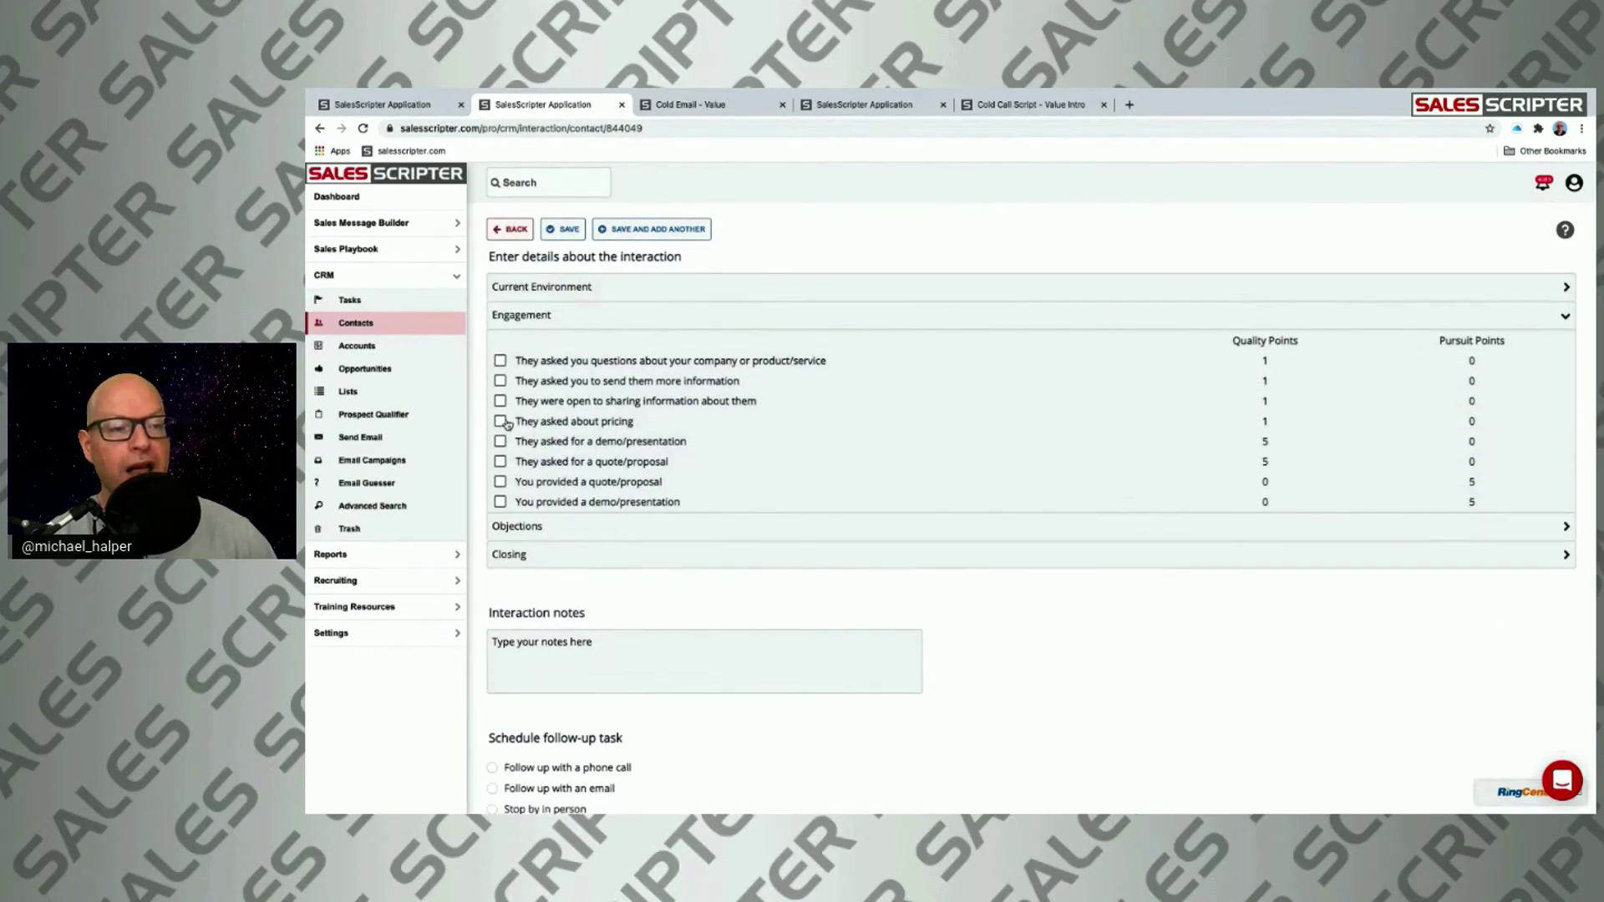
pyautogui.click(501, 422)
pyautogui.click(522, 526)
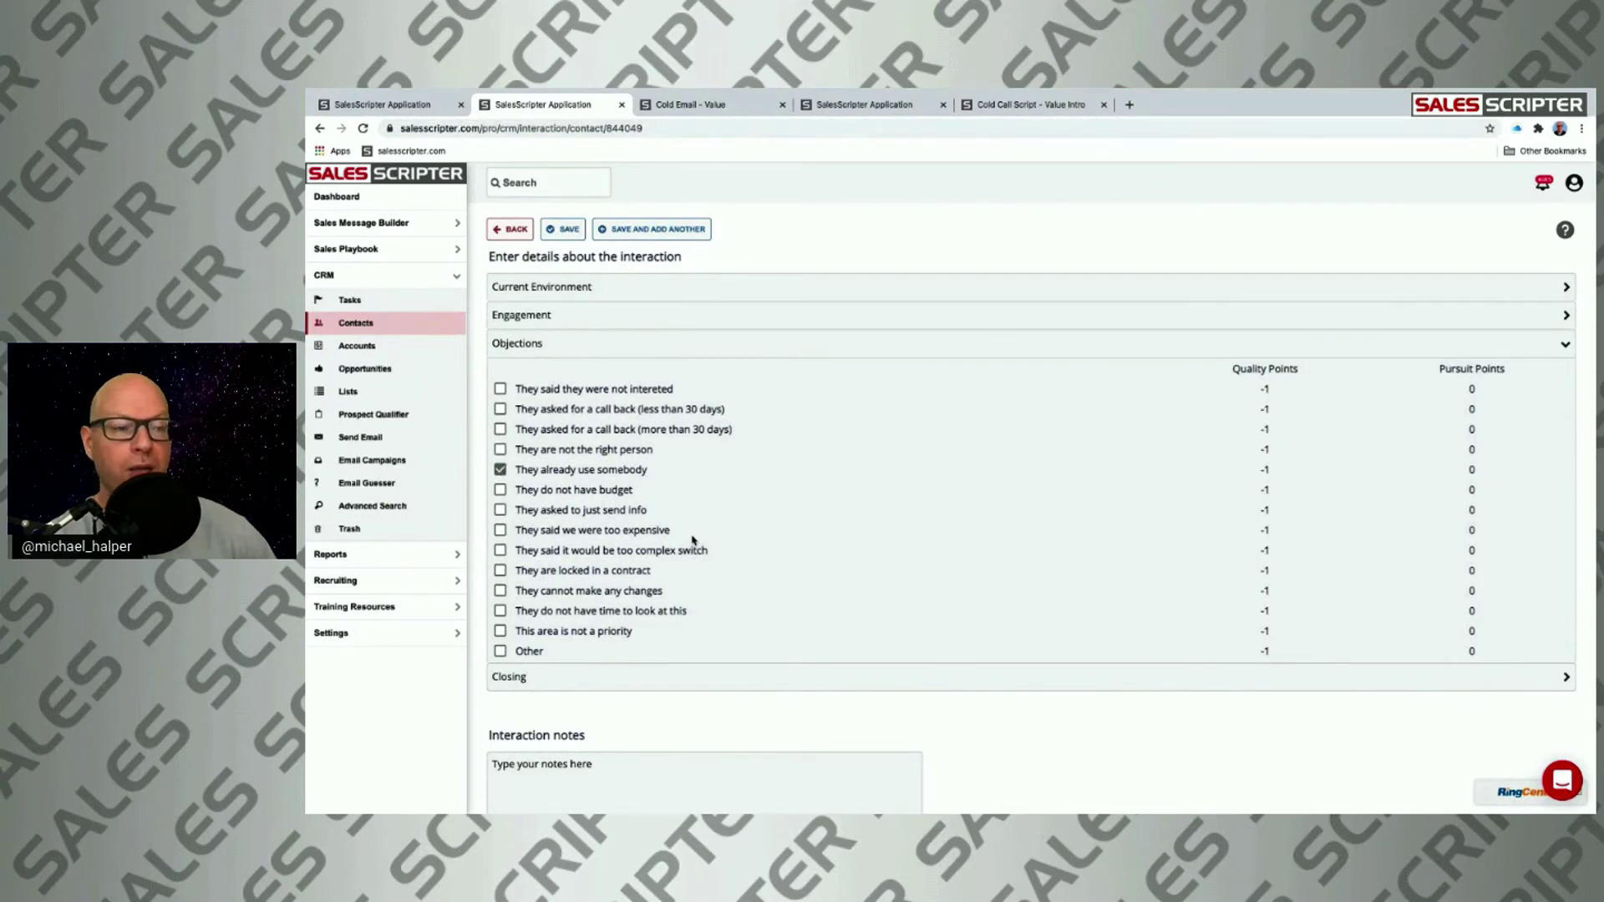
# Schedule a follow-up phone call with a due date, keeping the current owner, and save the interaction.
pyautogui.scroll(-4, 684, 541)
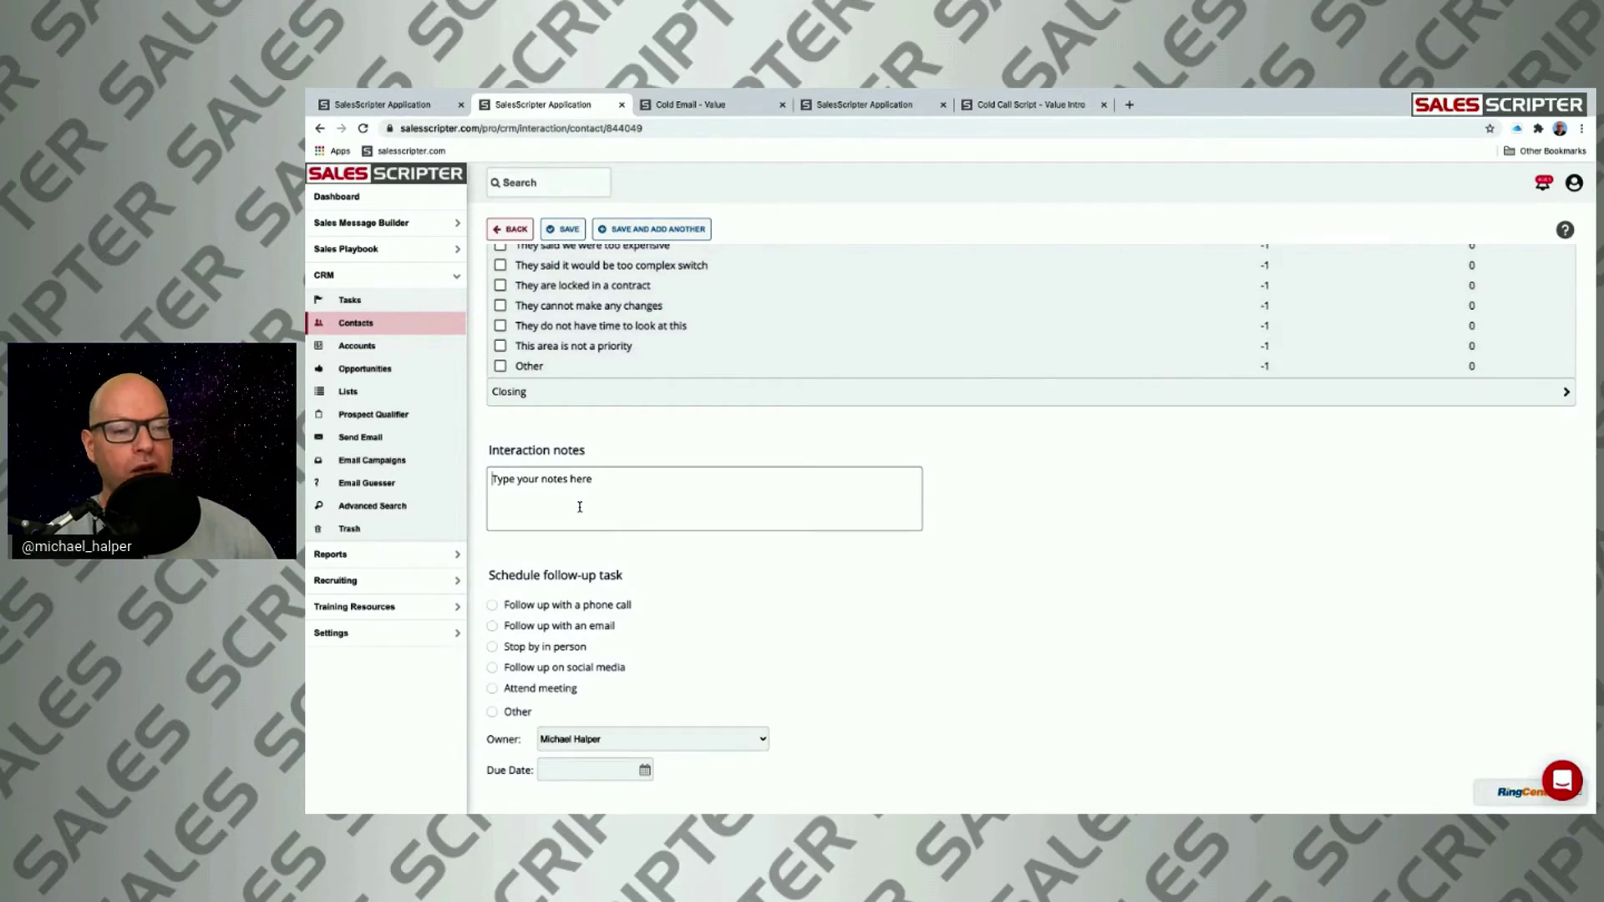
pyautogui.scroll(-2, 579, 508)
pyautogui.click(528, 452)
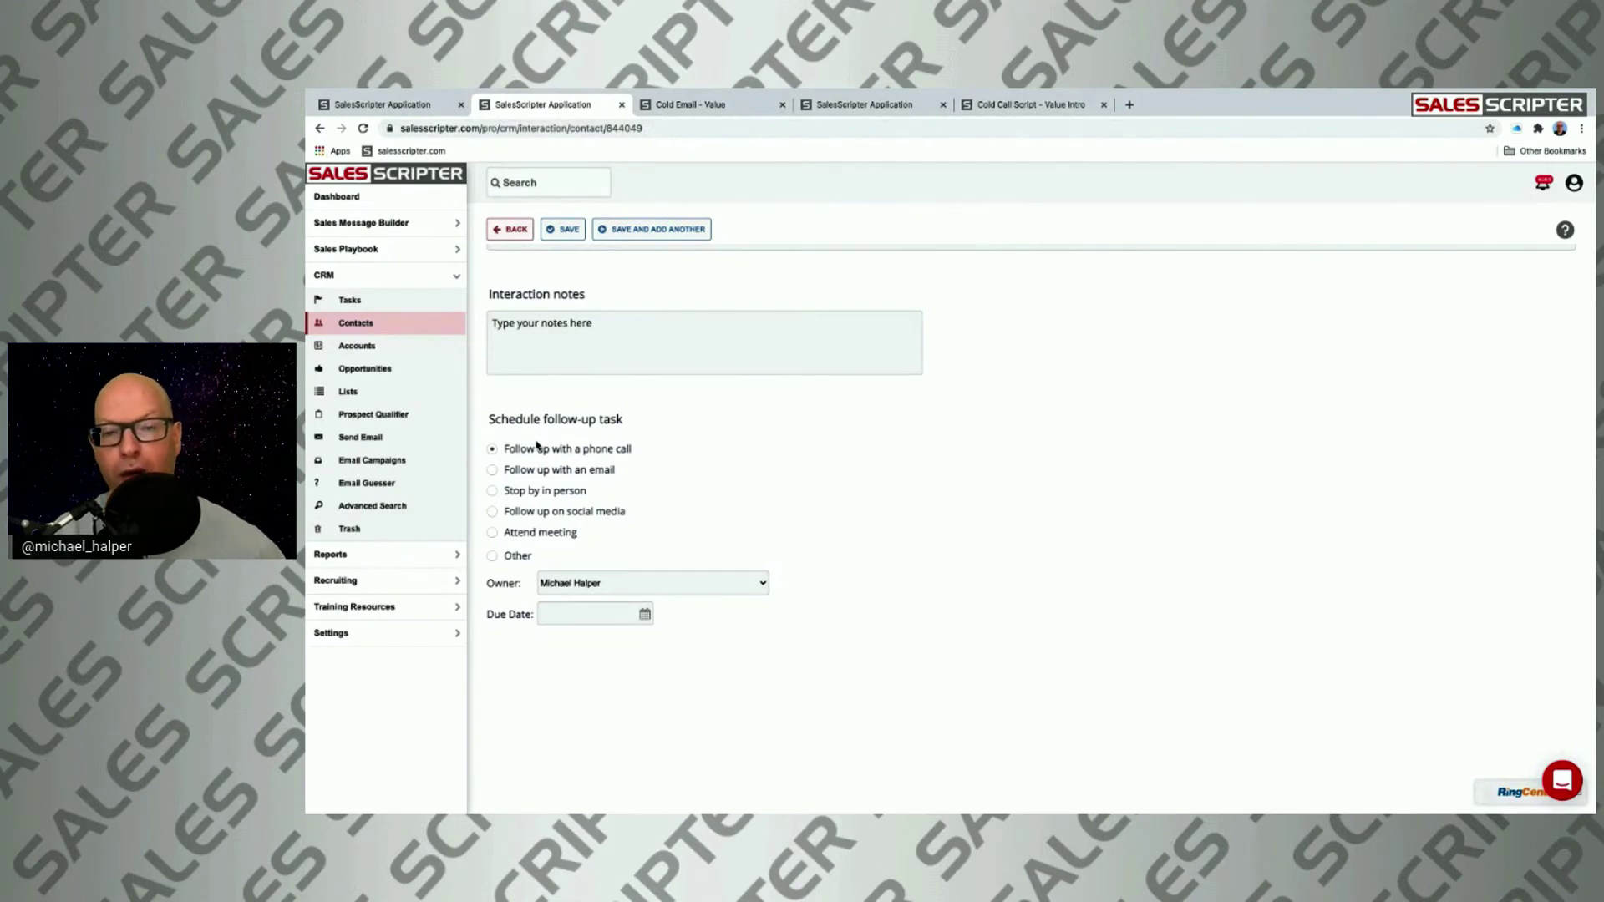
pyautogui.click(572, 585)
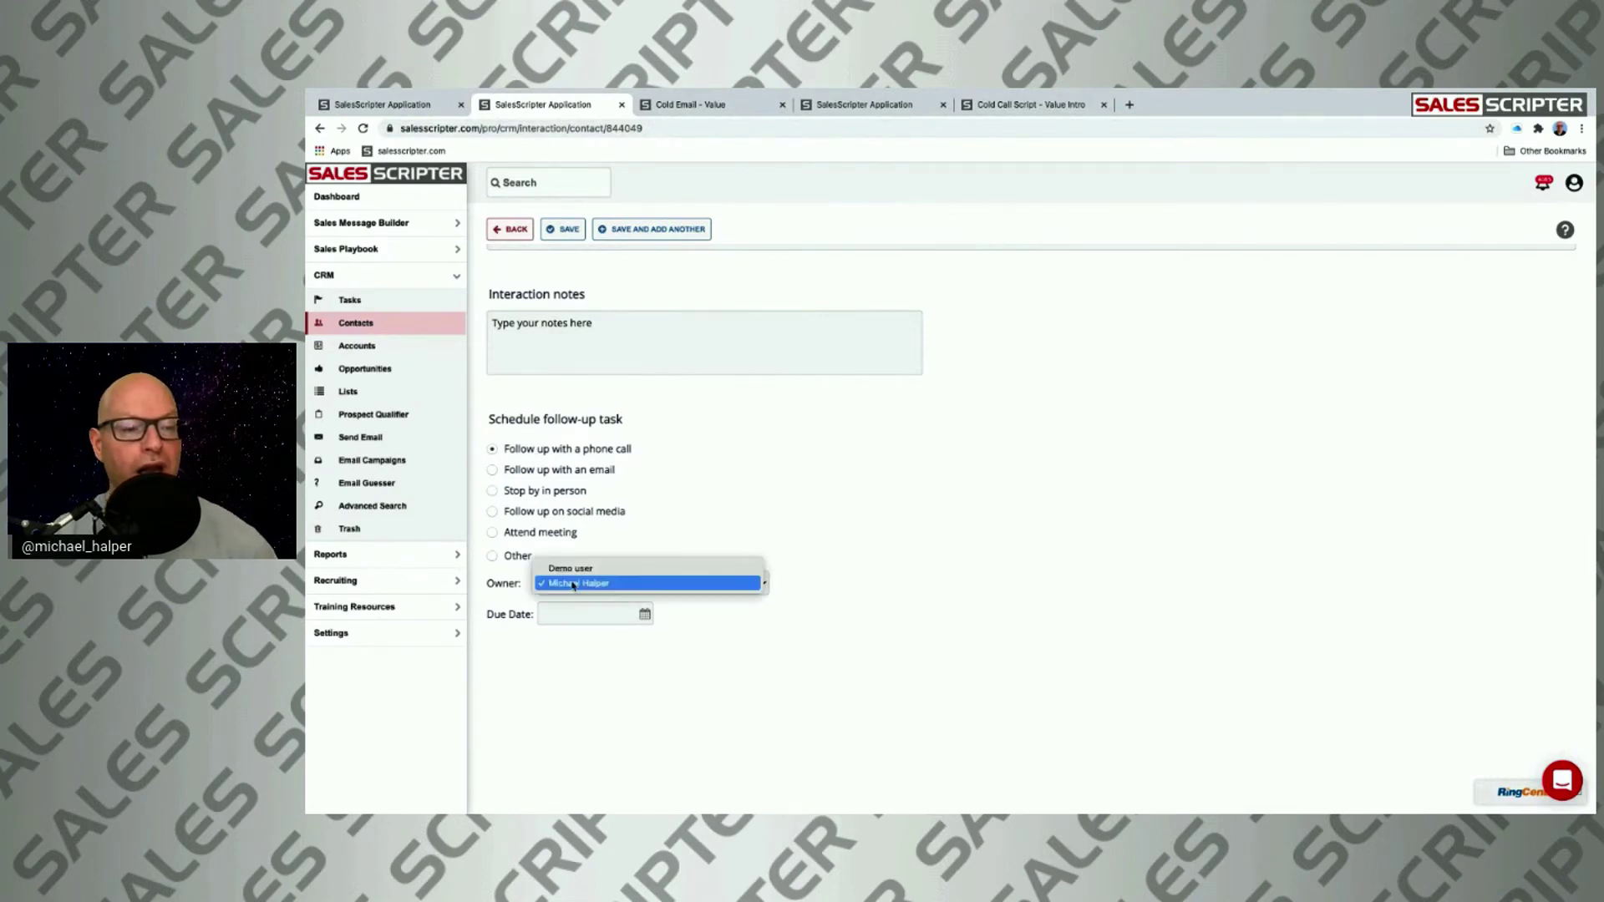
pyautogui.click(573, 585)
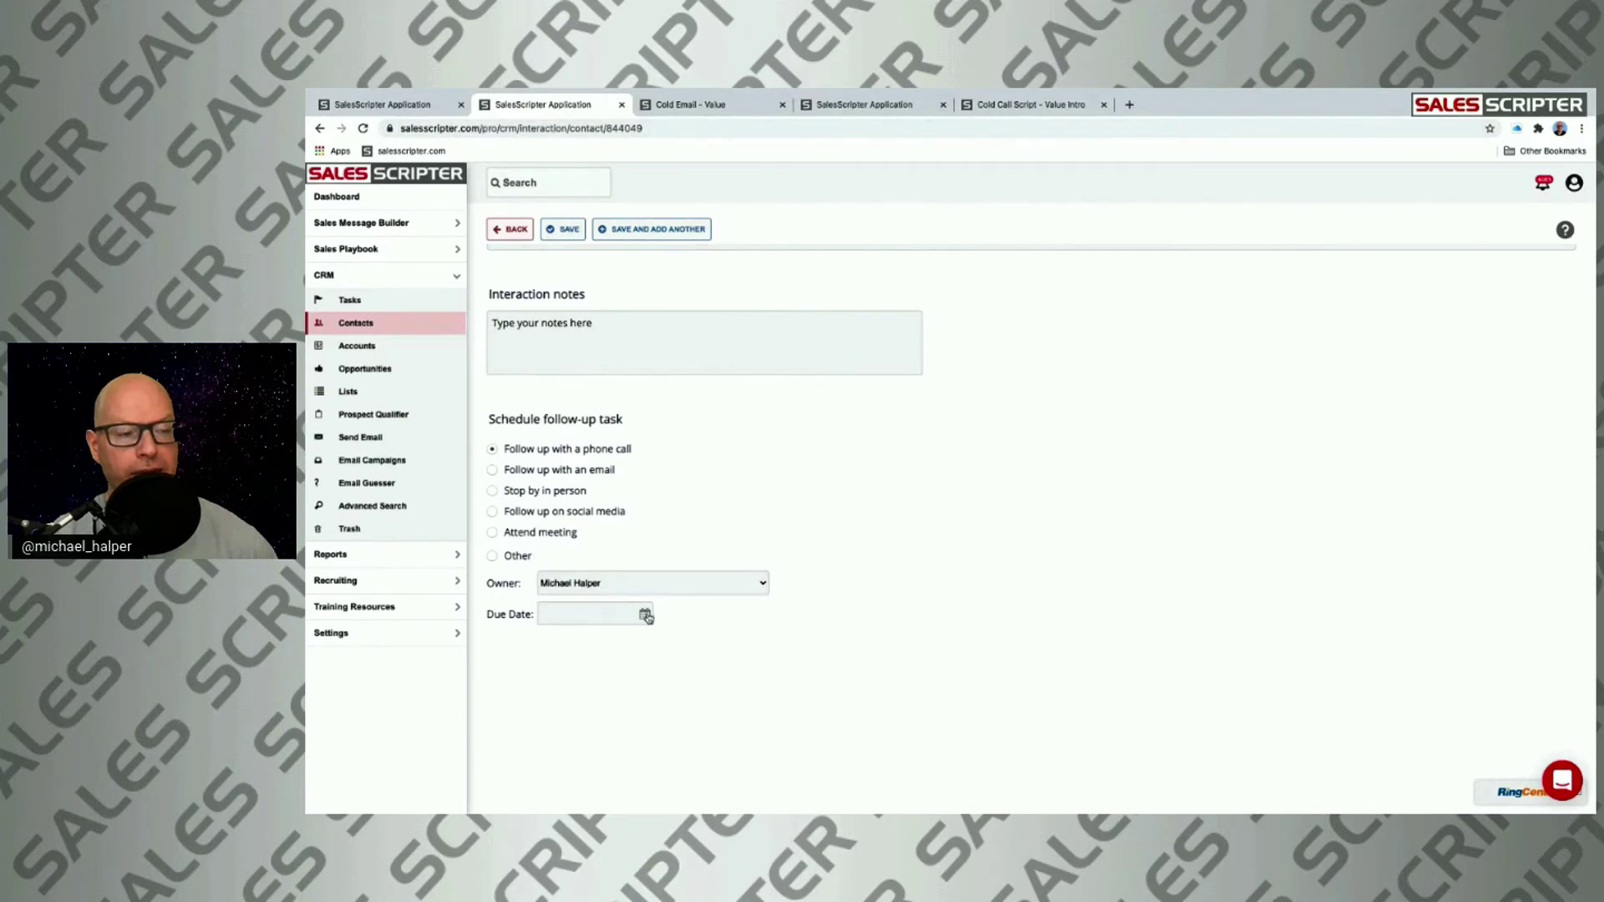
pyautogui.scroll(2, 728, 363)
pyautogui.click(573, 230)
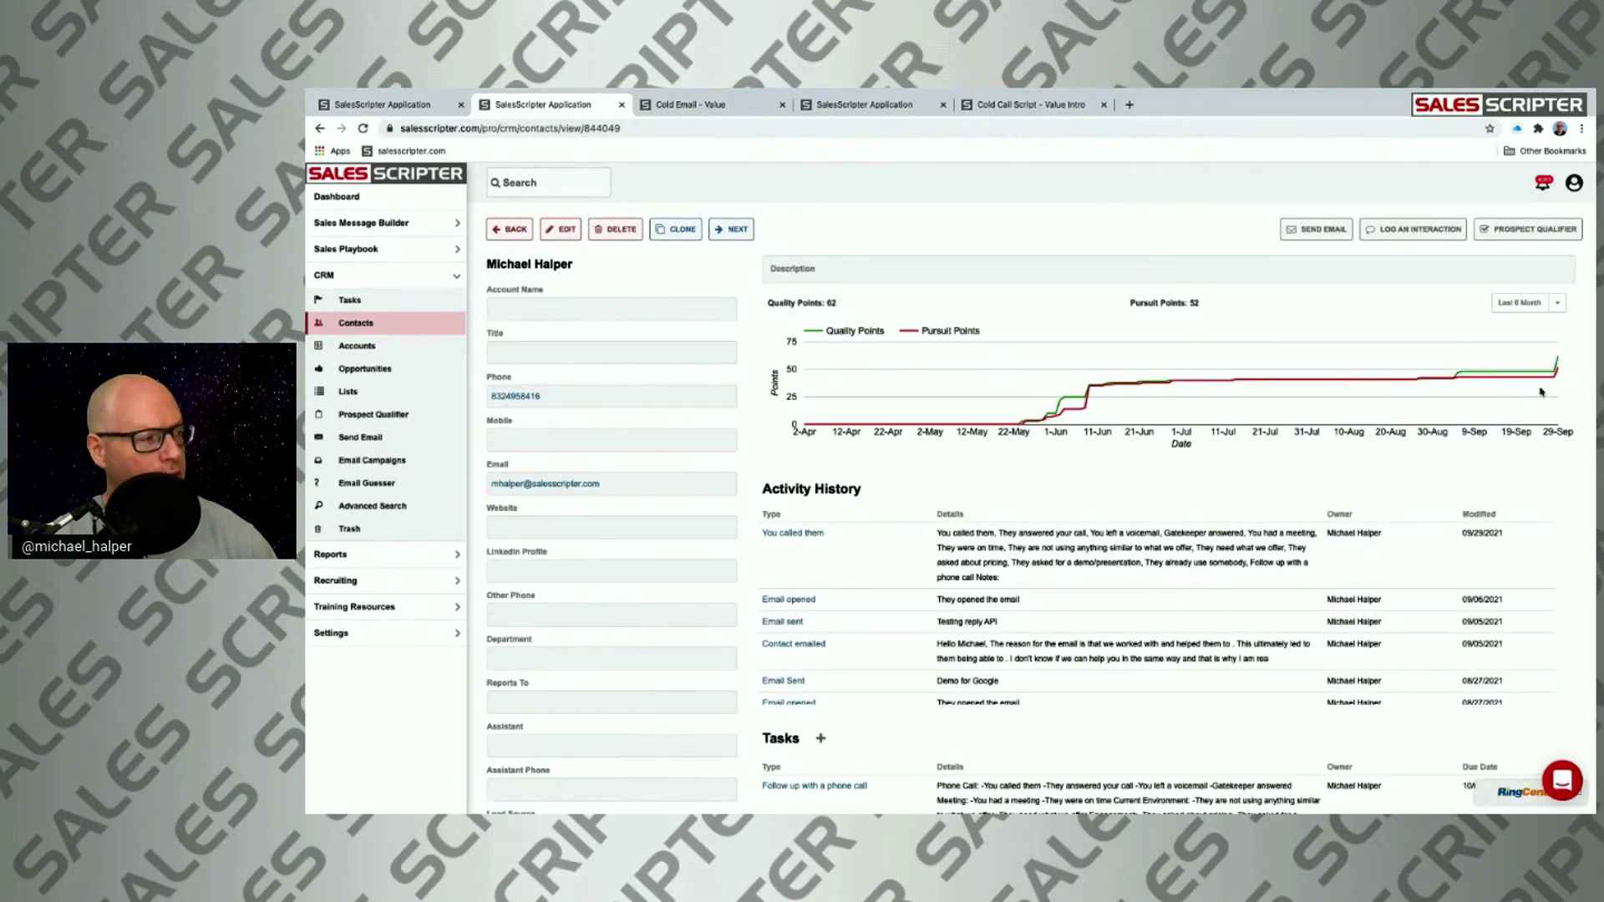
# Examine the quality and pursuit points on the contact's graph, comparing the latest dates with early June.
pyautogui.moveTo(1558, 361)
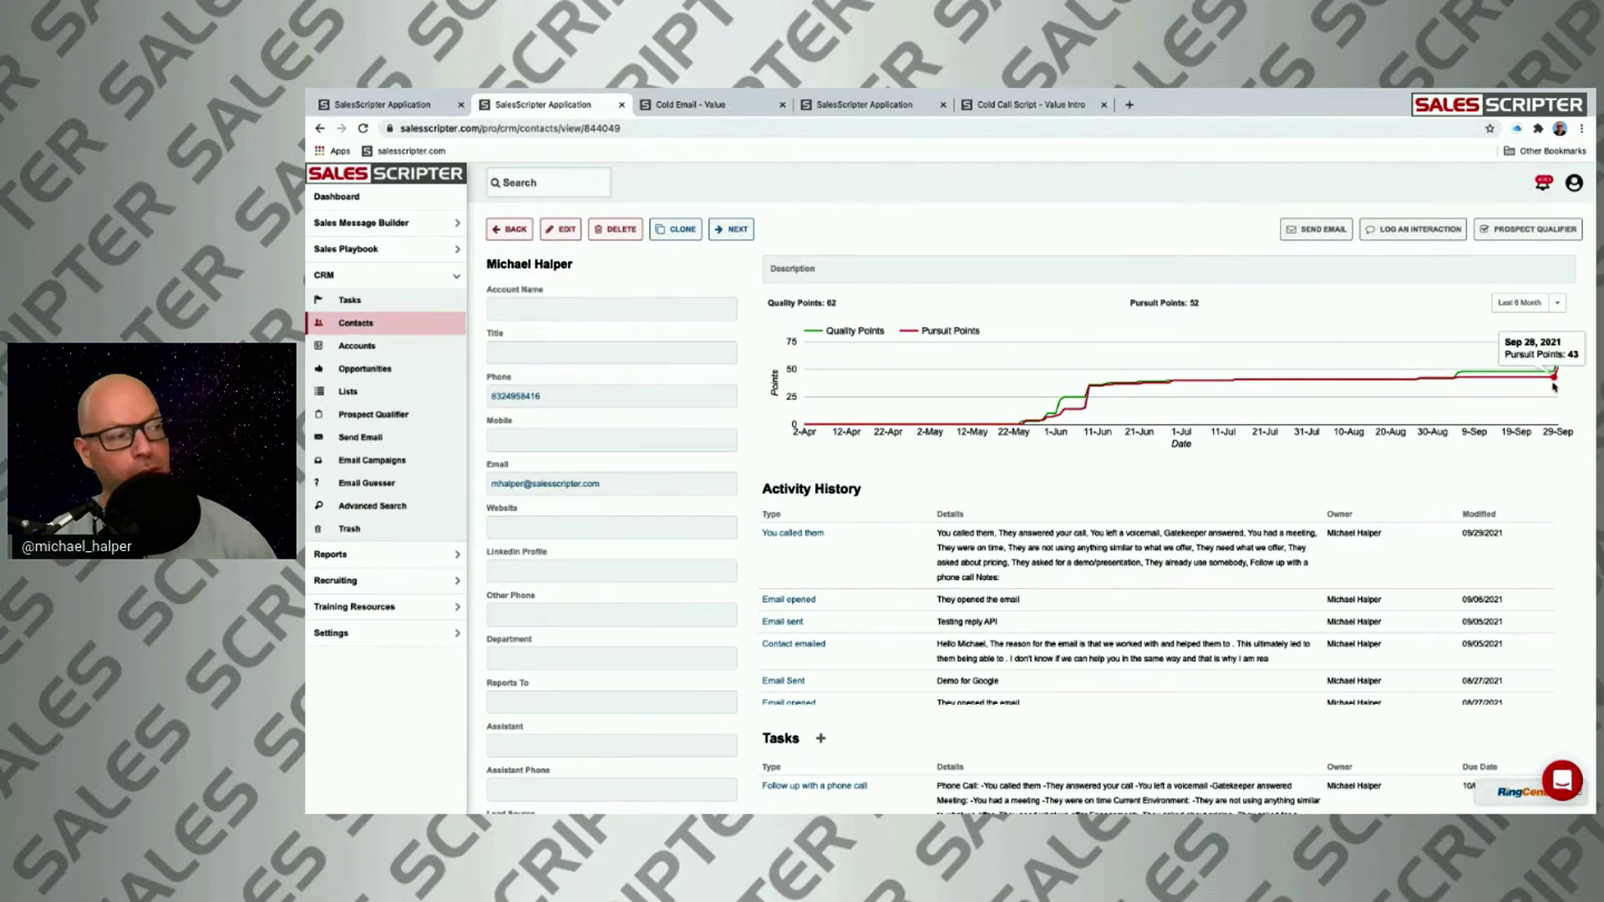
pyautogui.moveTo(1100, 389)
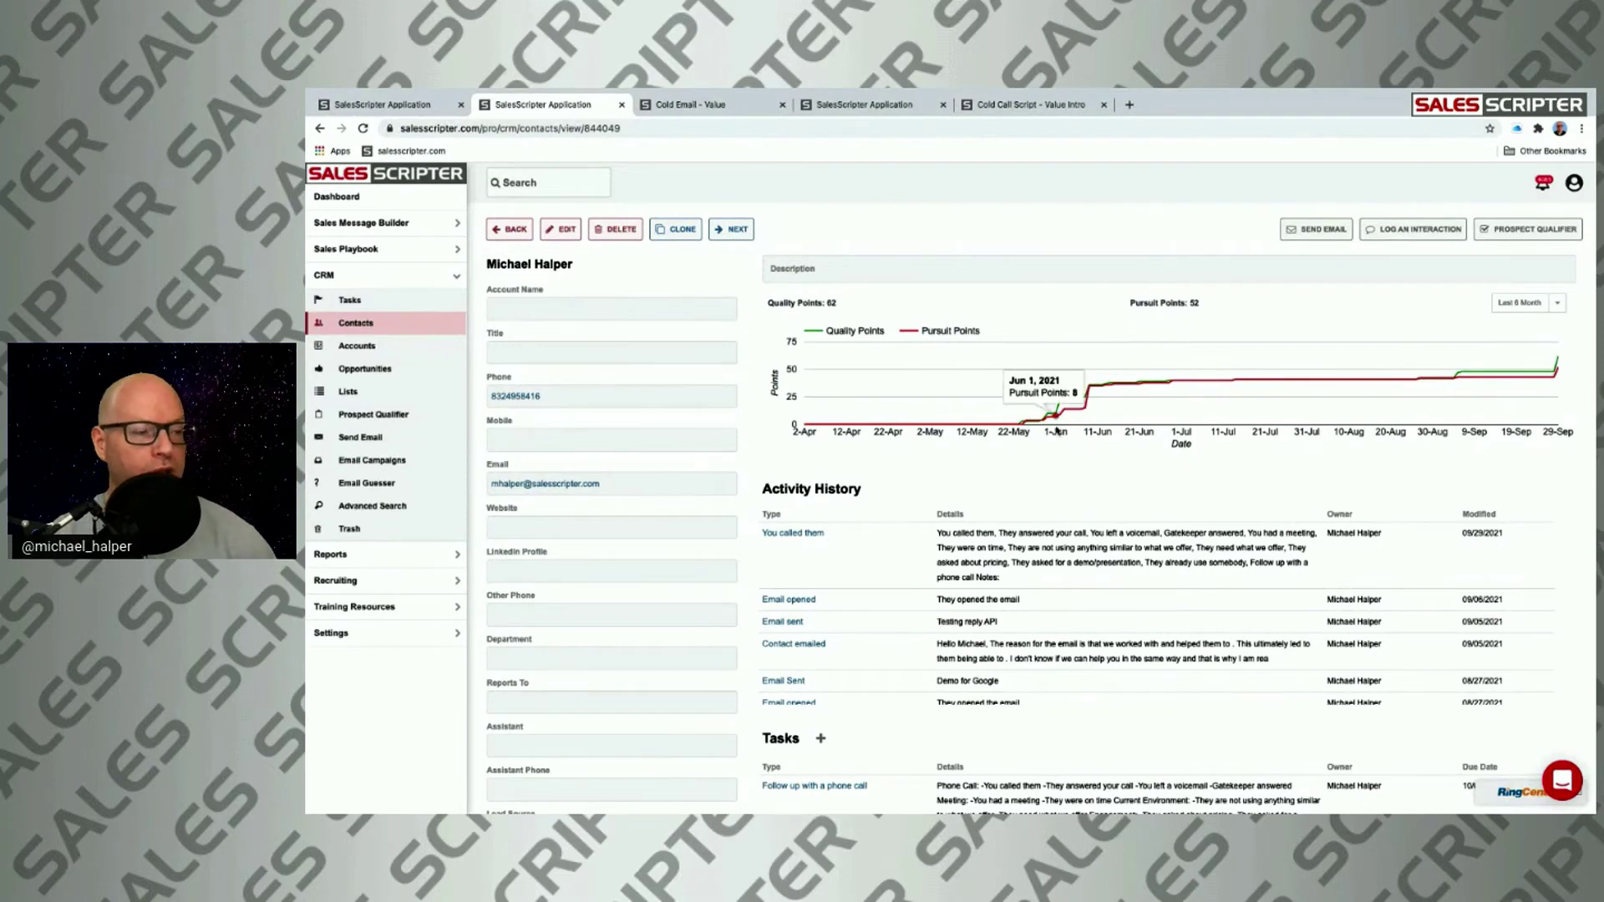
# Review the logged call's details in the contact's activity history and the matching follow-up phone call task.
pyautogui.scroll(-2, 1041, 590)
pyautogui.scroll(2, 1041, 590)
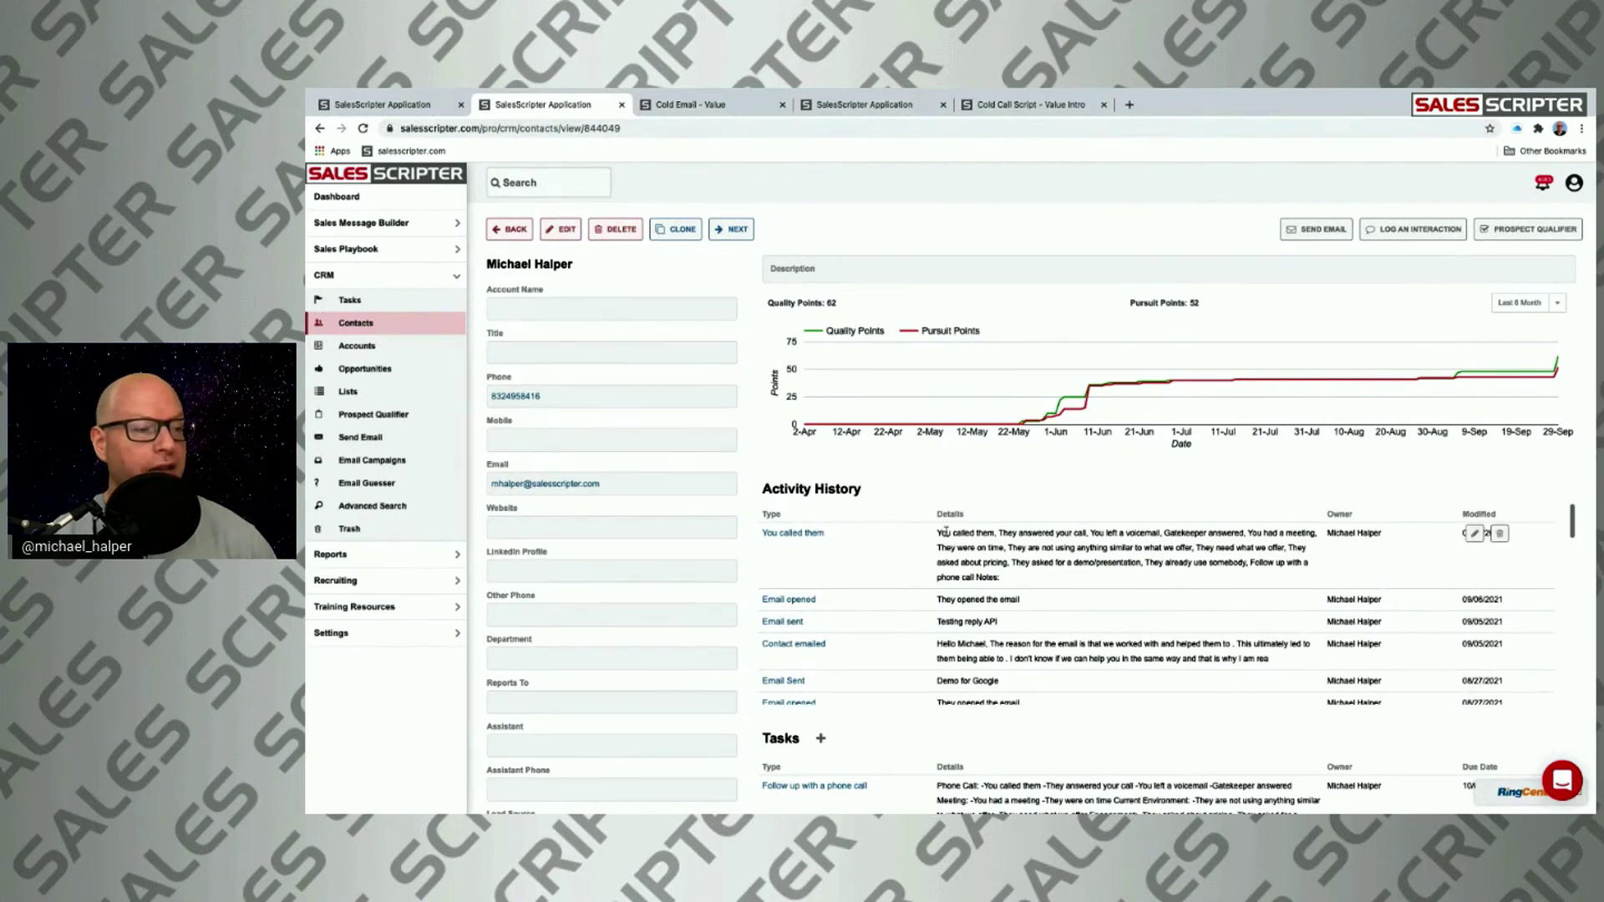
pyautogui.moveTo(937, 533); pyautogui.dragTo(999, 575)
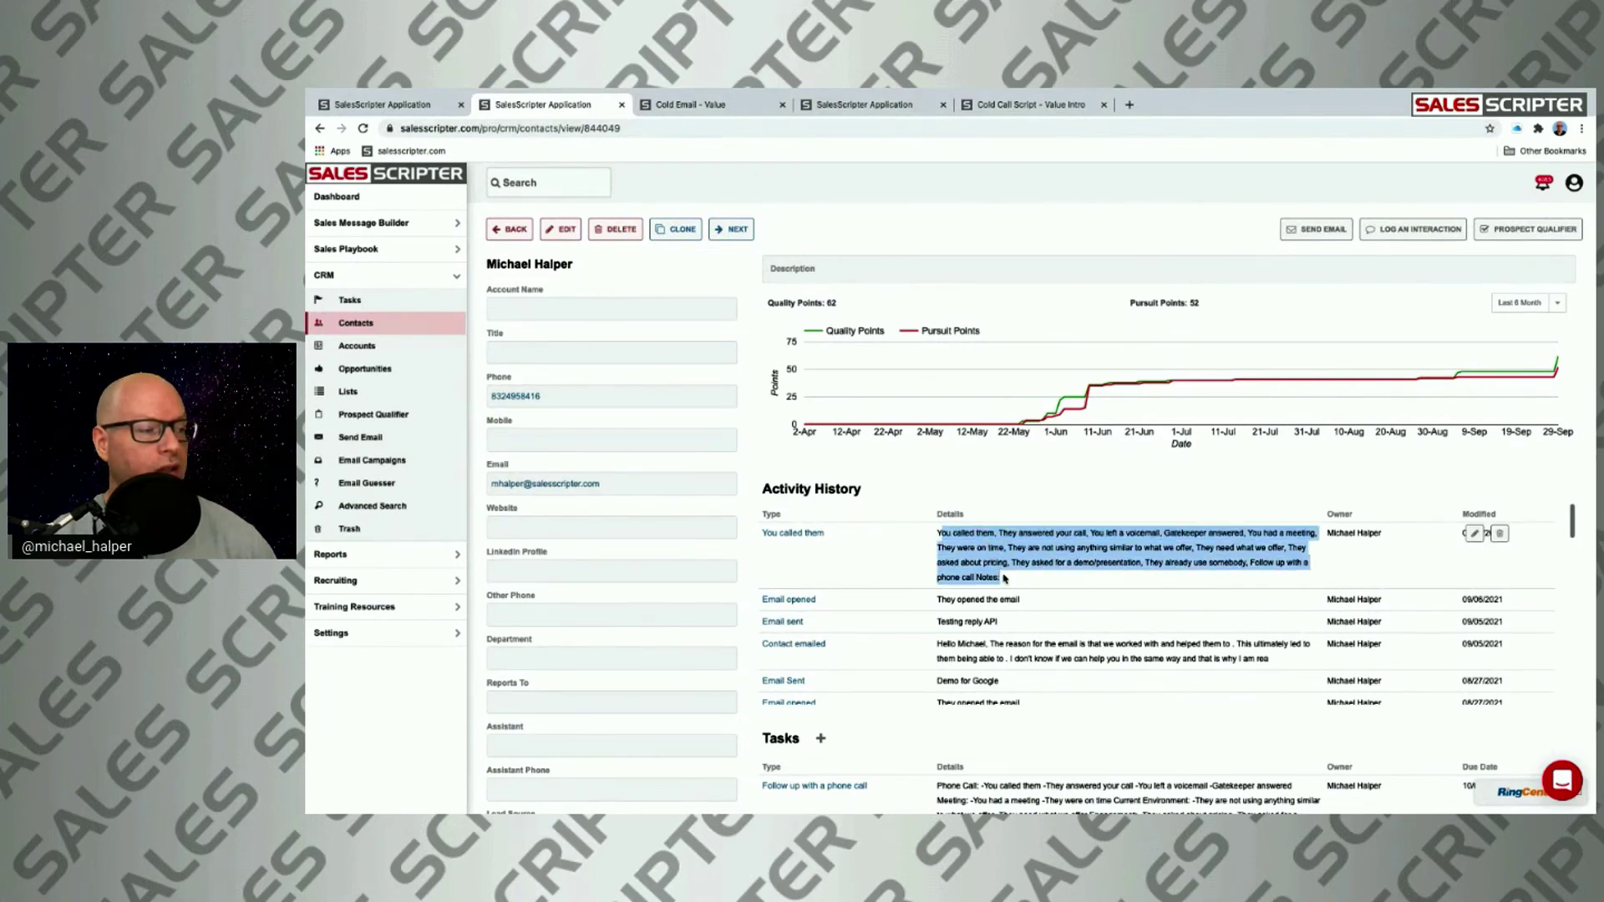
pyautogui.scroll(-5, 1005, 579)
pyautogui.doubleClick(781, 738)
pyautogui.scroll(-3, 959, 704)
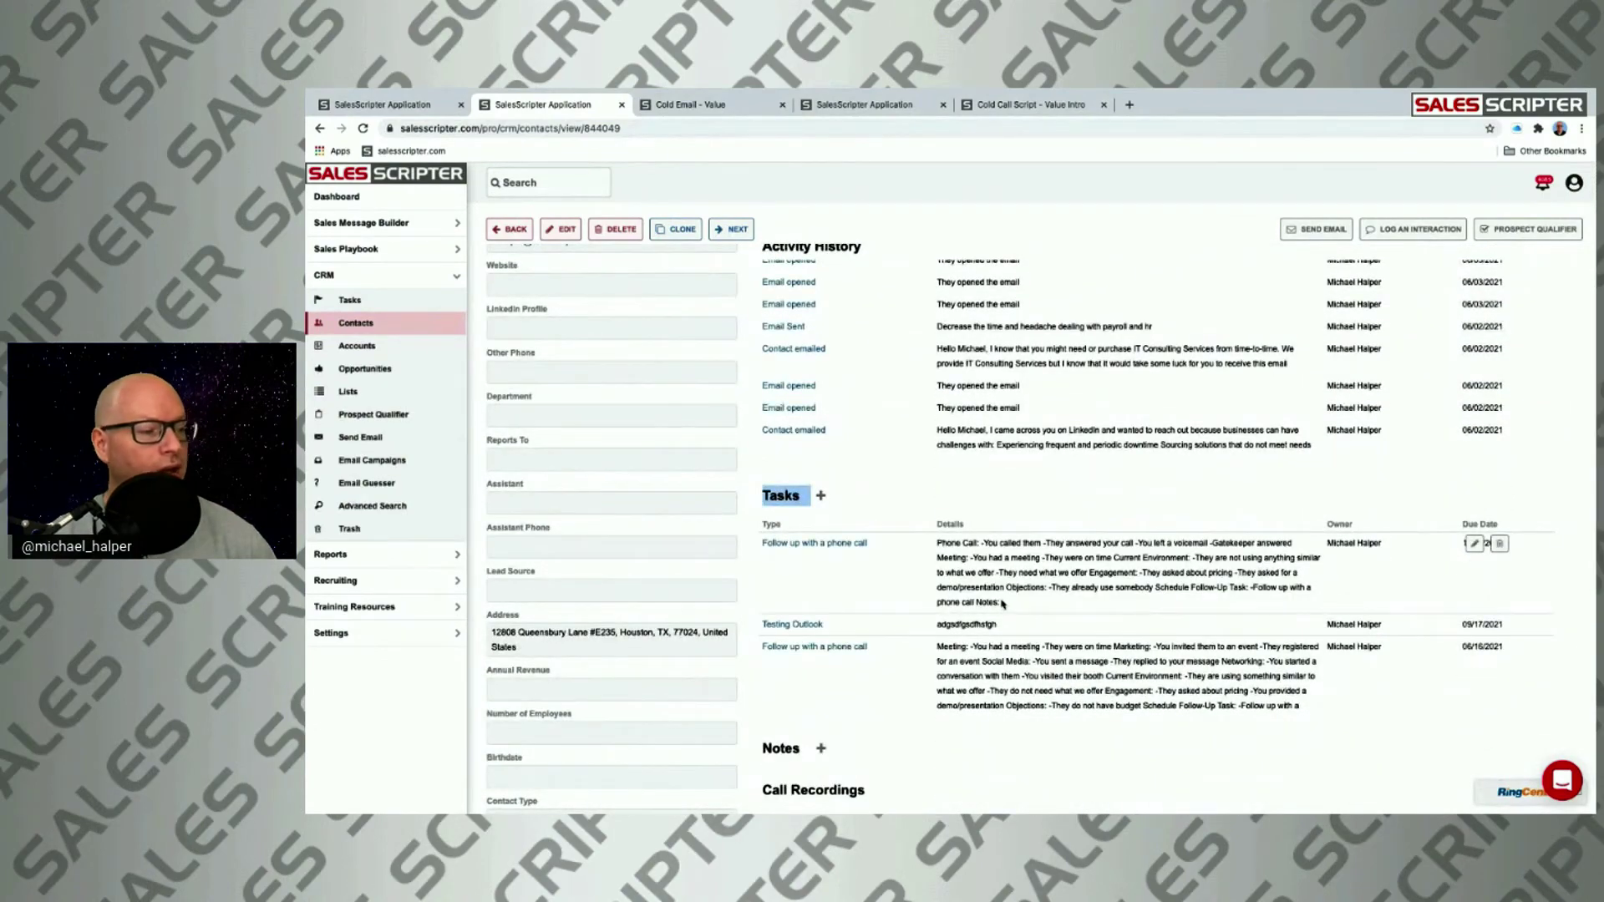
pyautogui.moveTo(1002, 603); pyautogui.dragTo(931, 548)
# Look through the rest of the contact record, including opportunities and email campaigns, and the older activity history and tasks.
pyautogui.scroll(-8, 946, 562)
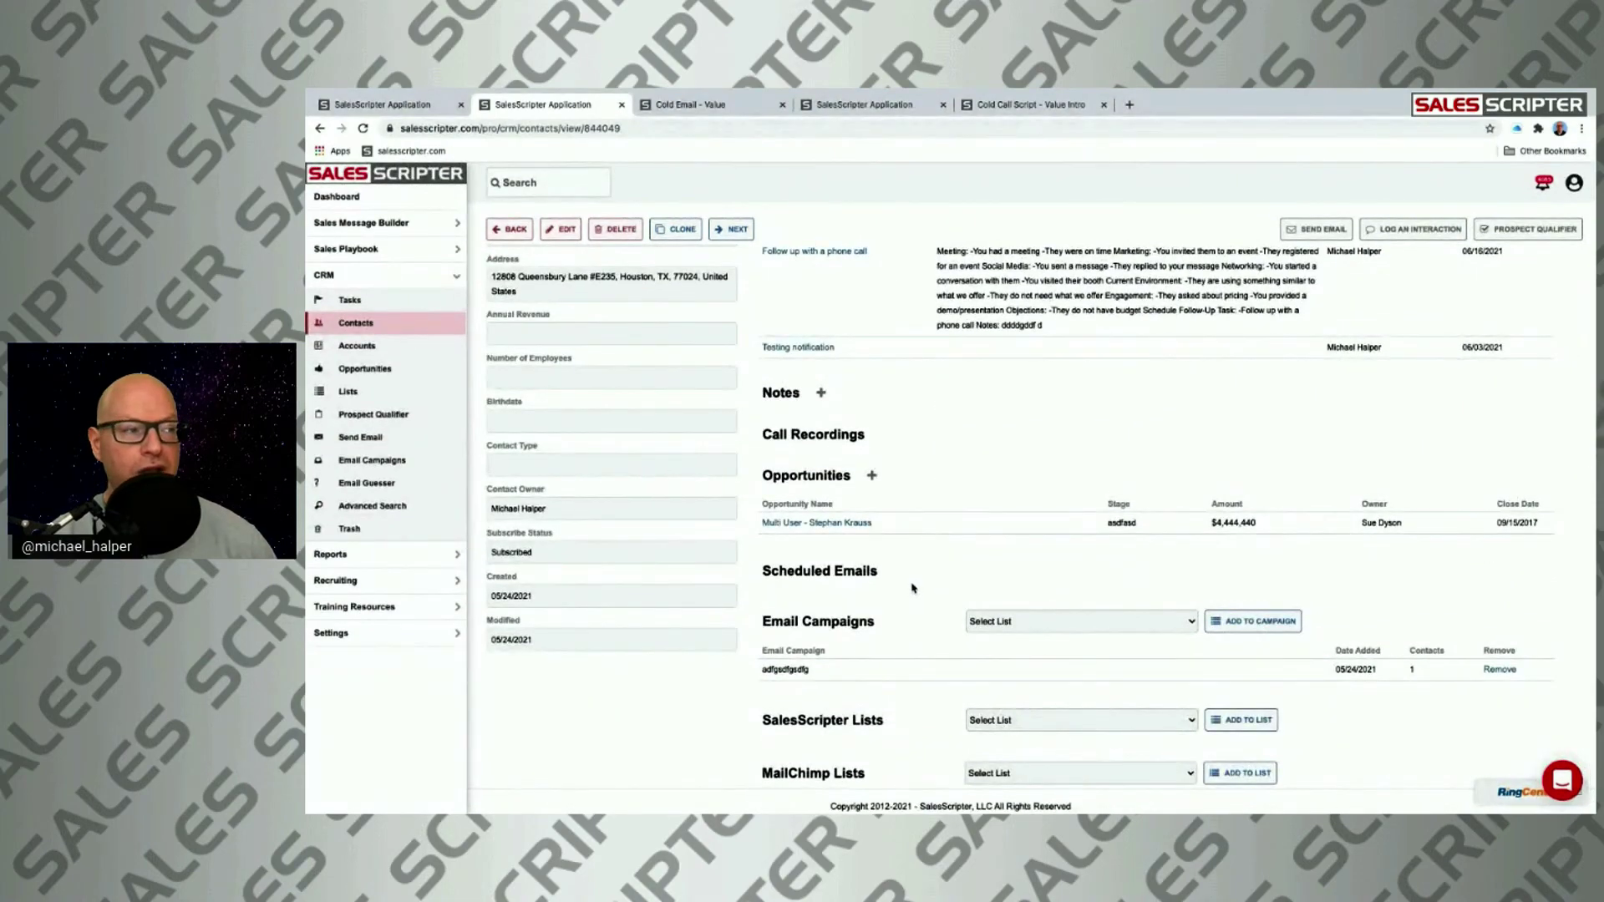
pyautogui.scroll(10, 911, 587)
pyautogui.scroll(5, 908, 586)
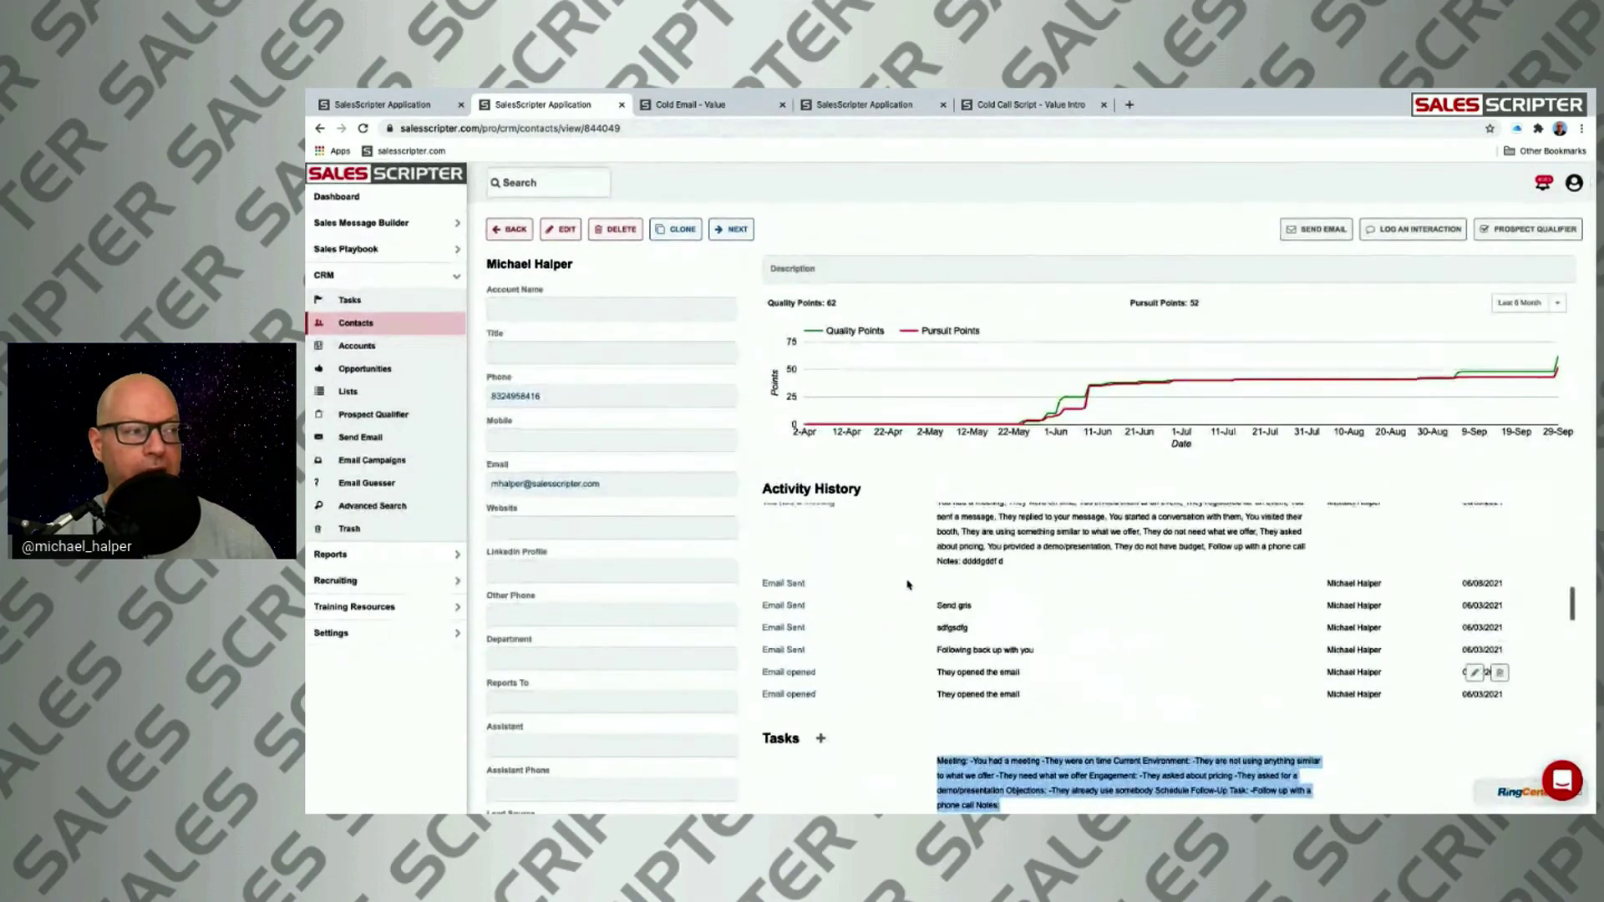
pyautogui.scroll(-10, 909, 585)
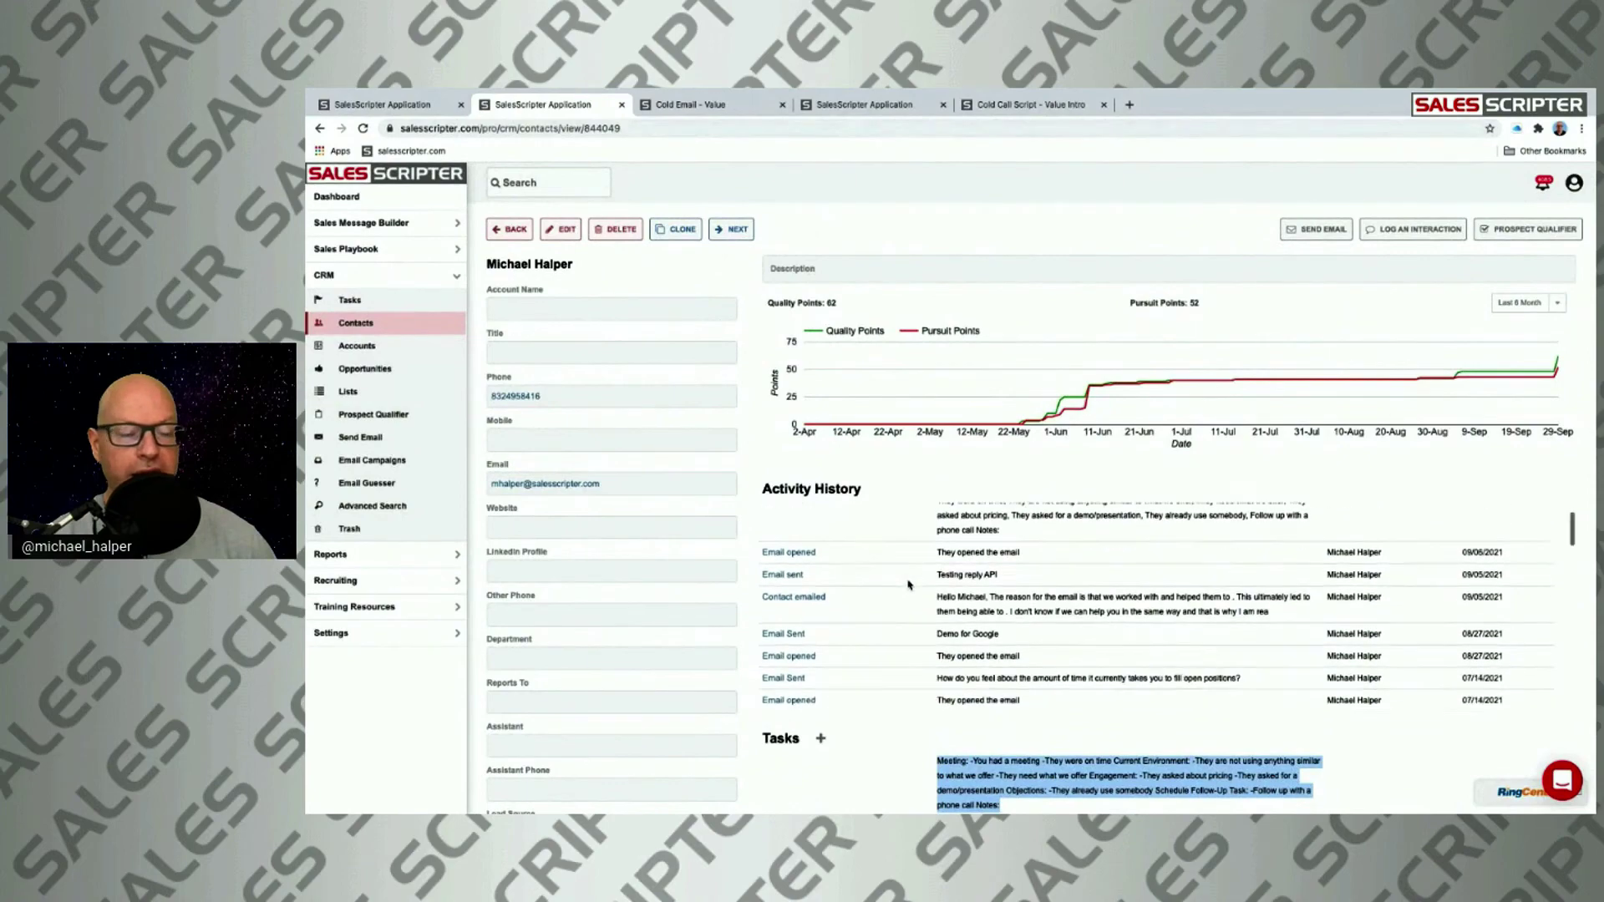
pyautogui.scroll(4, 1028, 685)
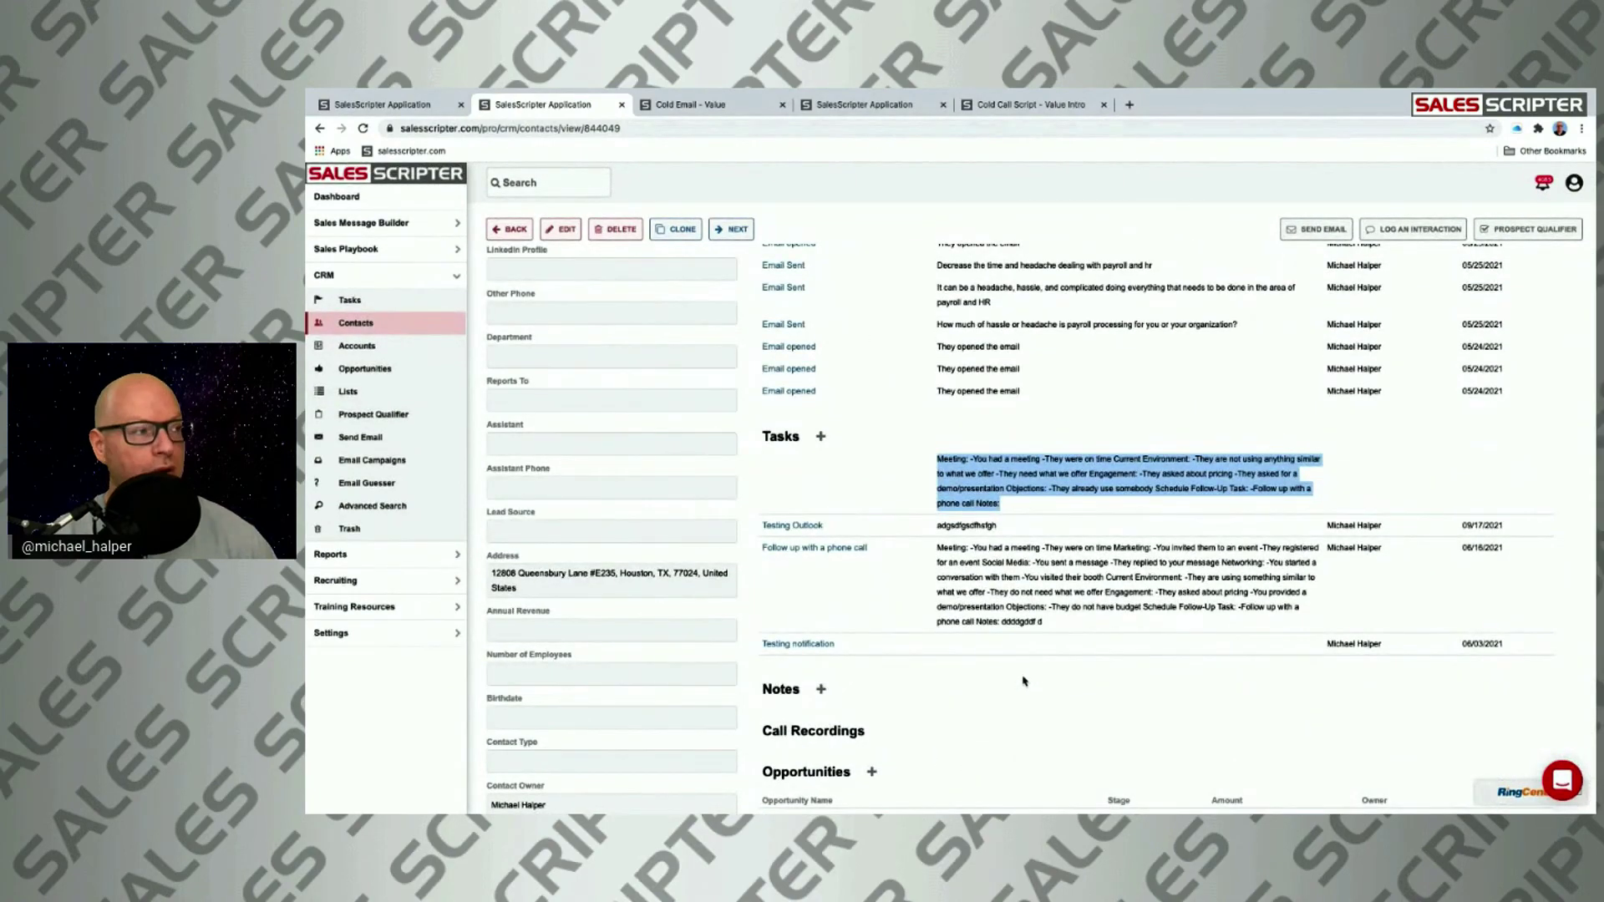
pyautogui.scroll(4, 1024, 681)
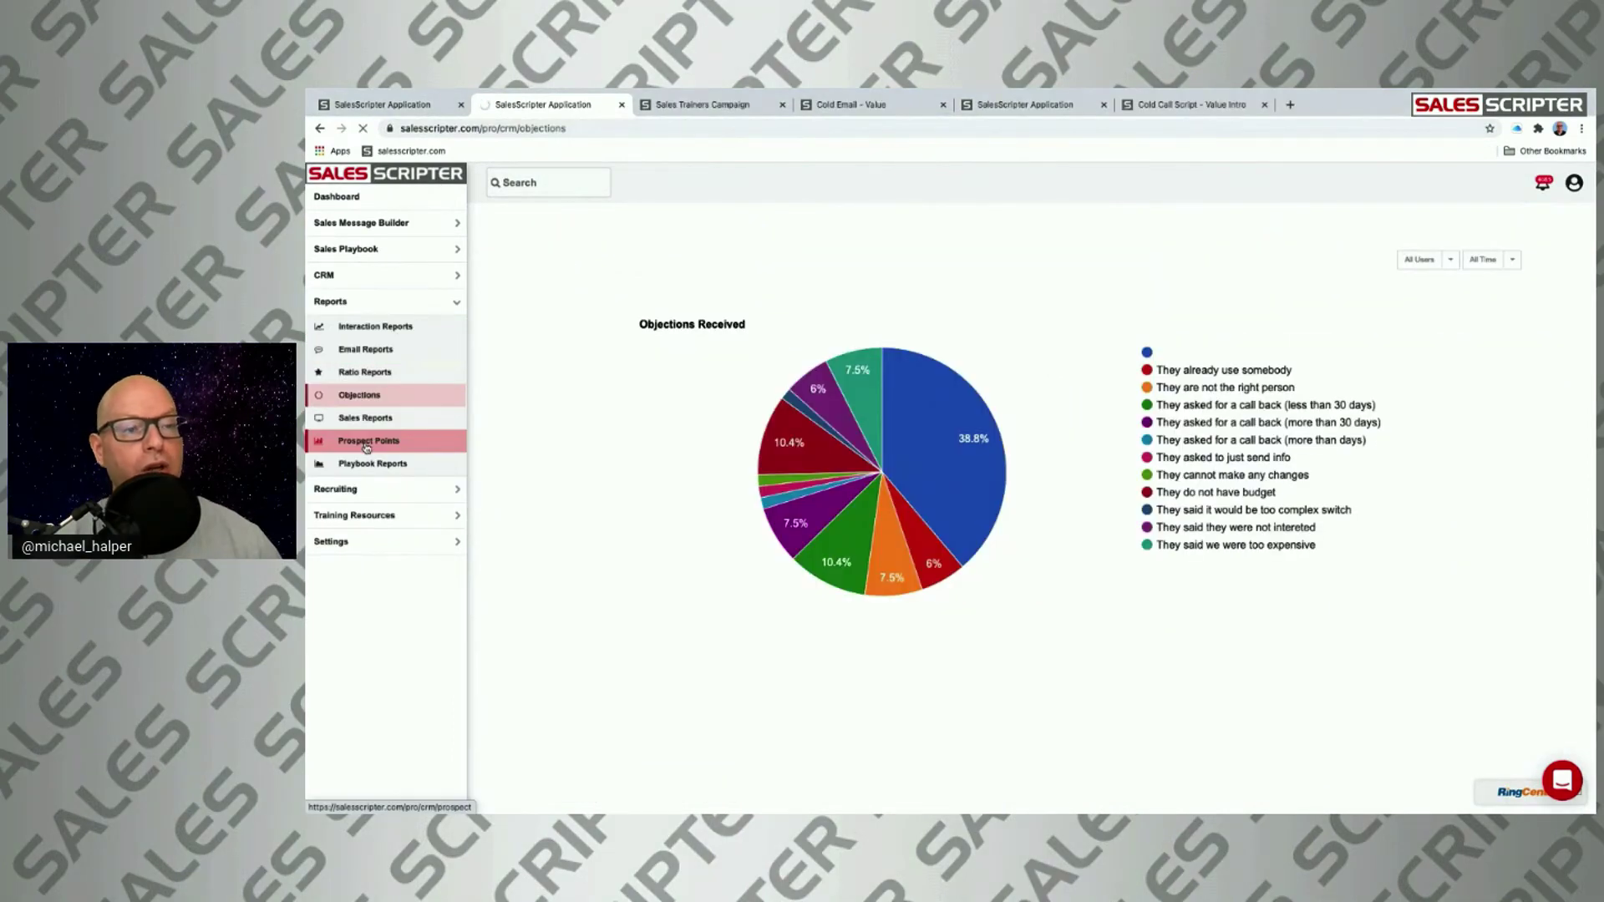
# Open the Prospect Points report and check the available date ranges, keeping Last 30 Days.
pyautogui.click(366, 447)
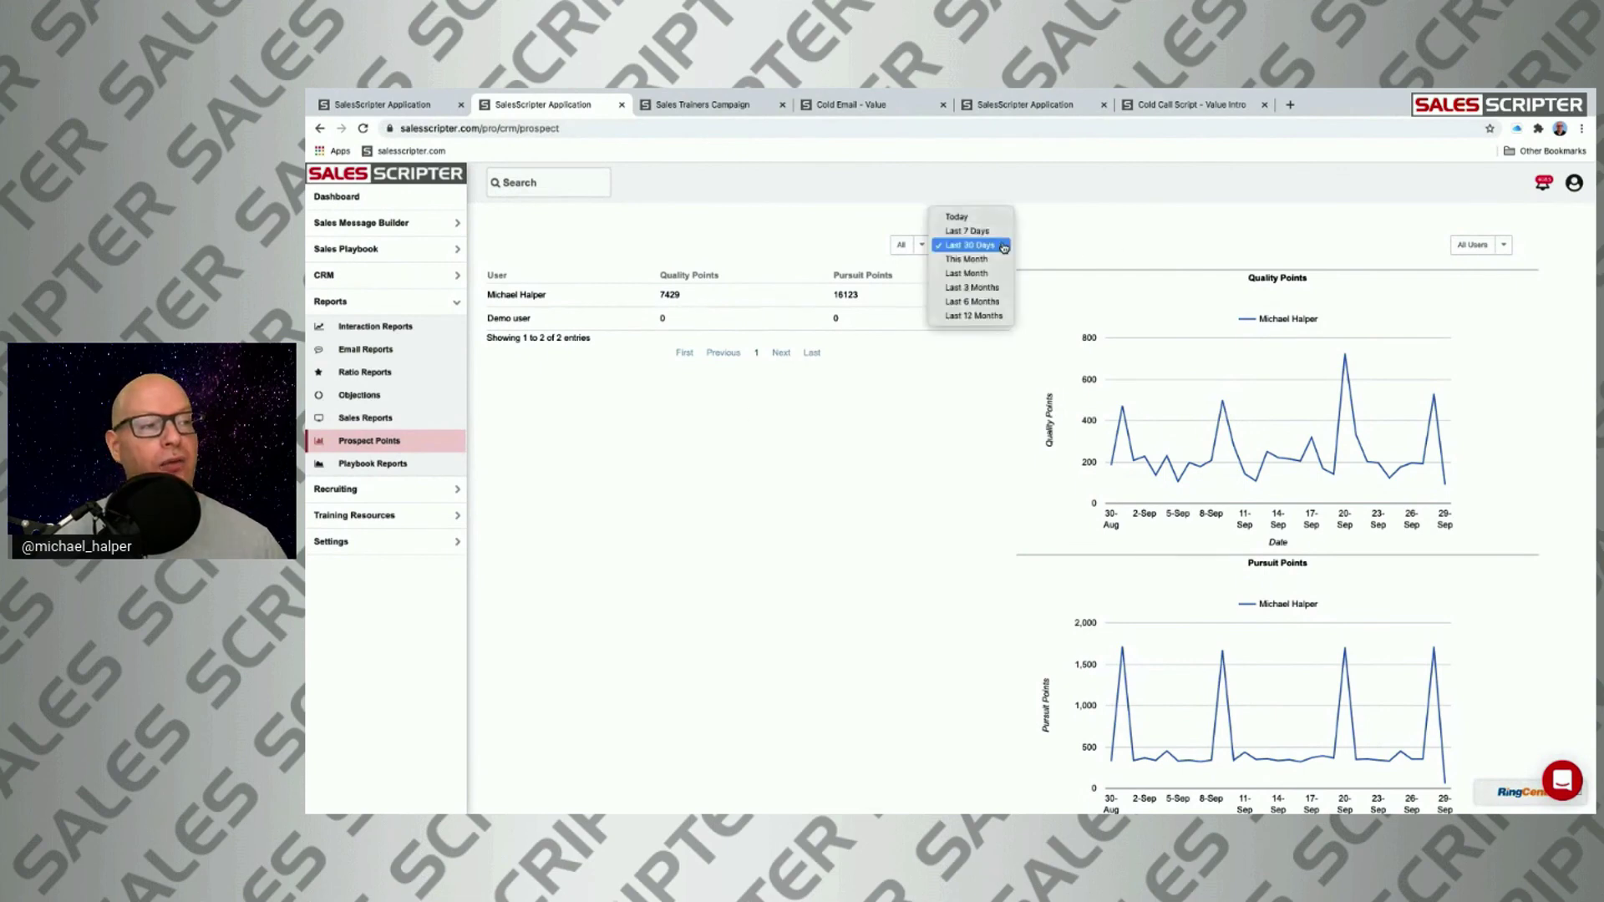
pyautogui.click(1001, 245)
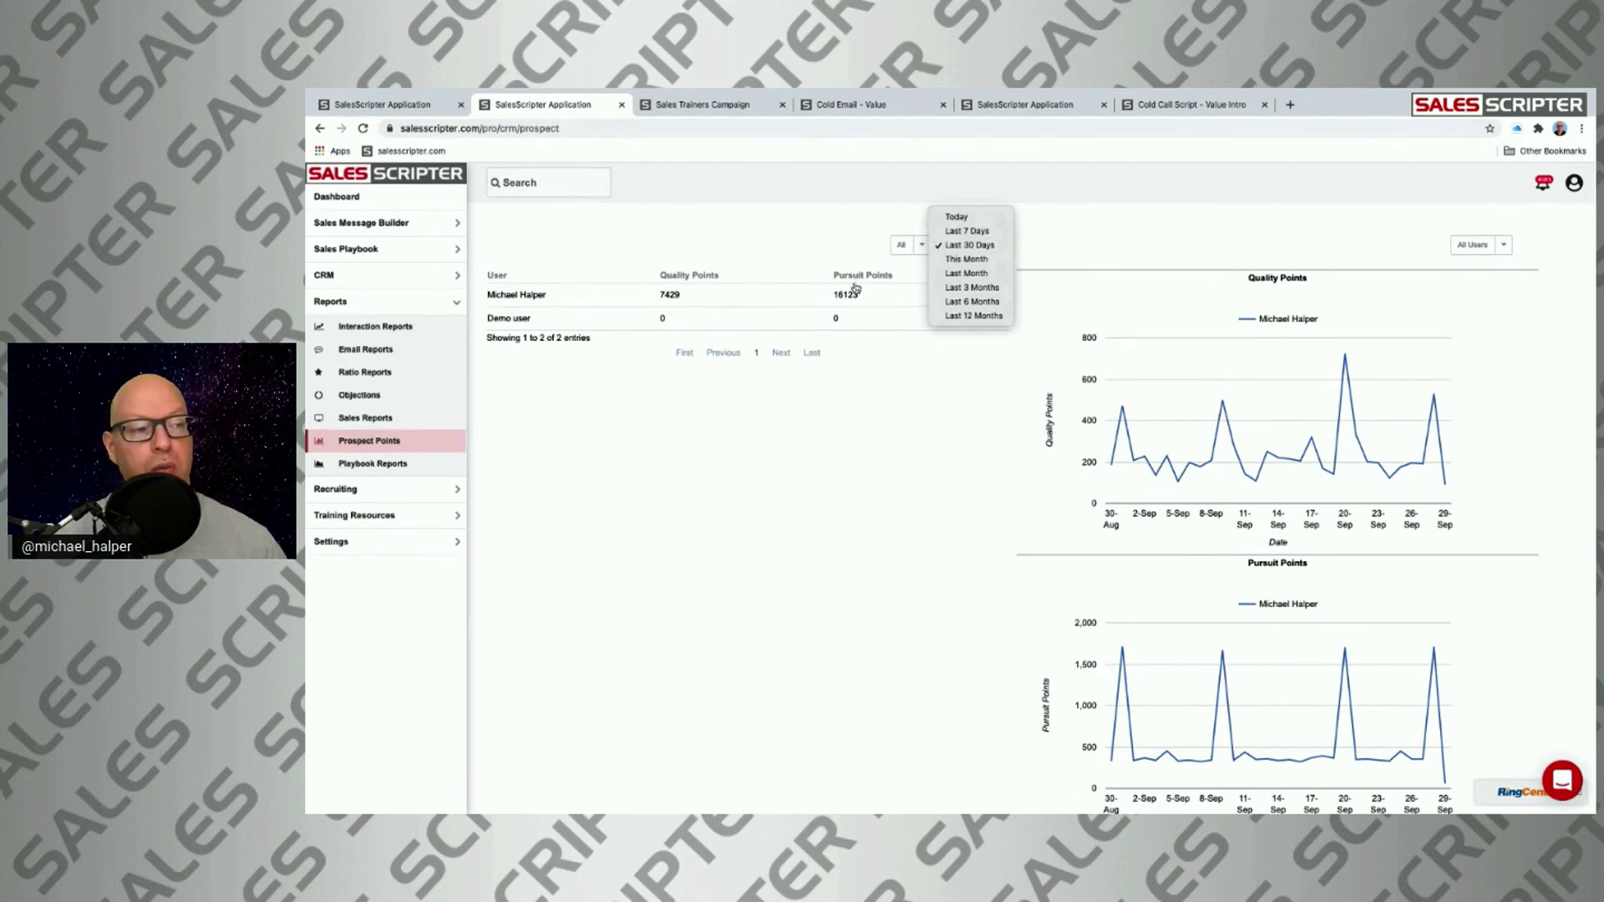
pyautogui.click(767, 380)
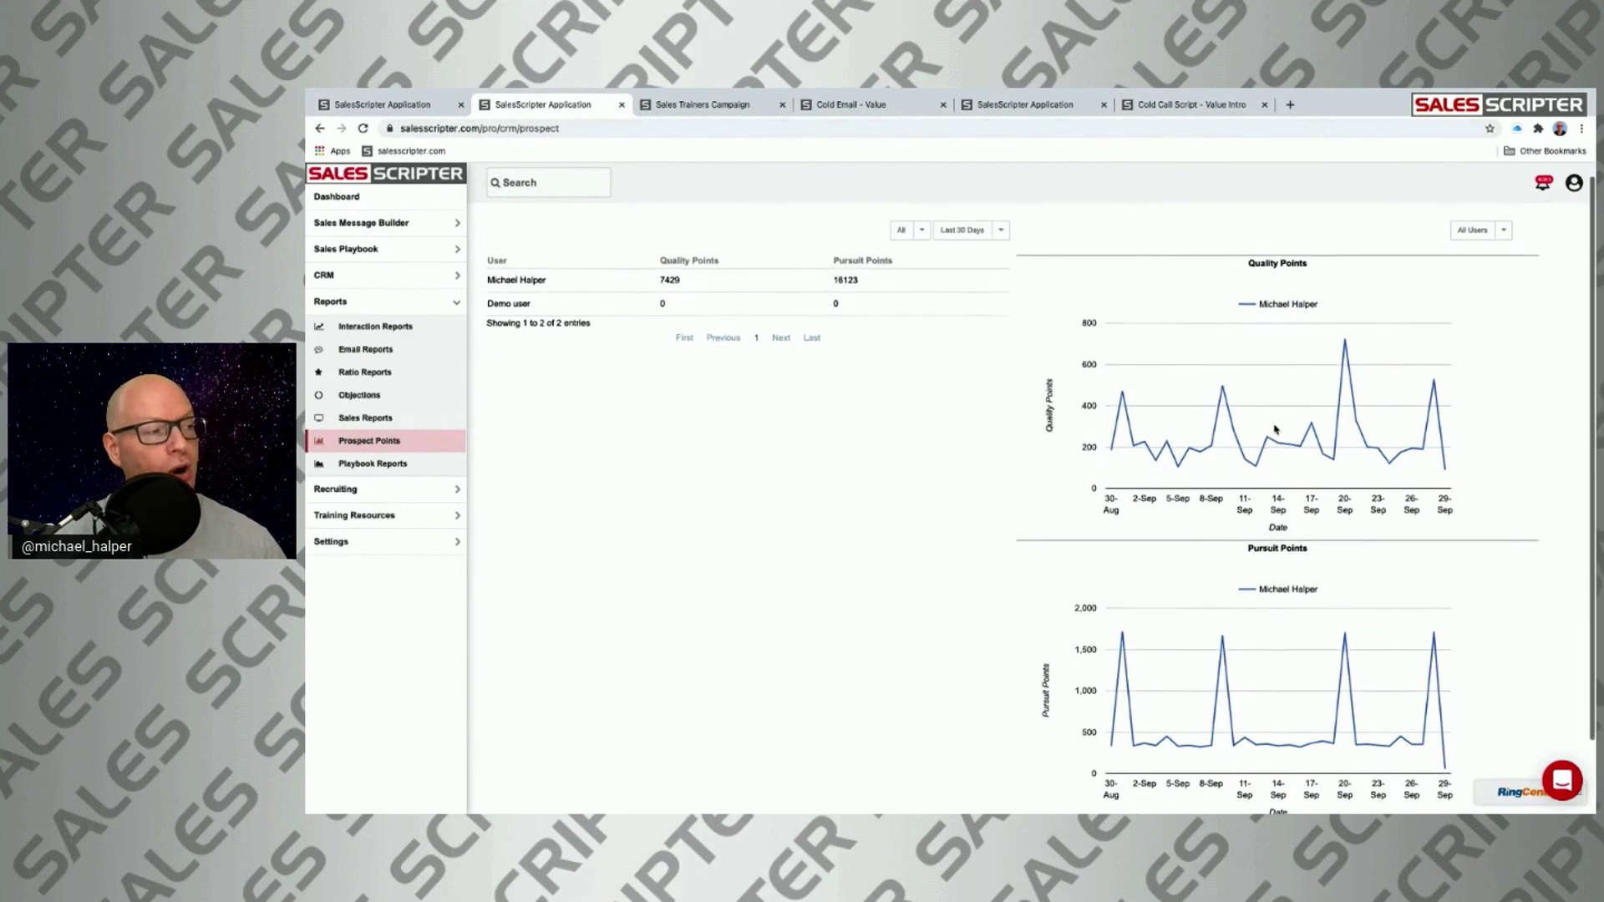
# Examine the daily Quality Points and Pursuit Points charts for all users over the last 30 days.
pyautogui.scroll(-1, 1281, 431)
pyautogui.scroll(-1, 1264, 601)
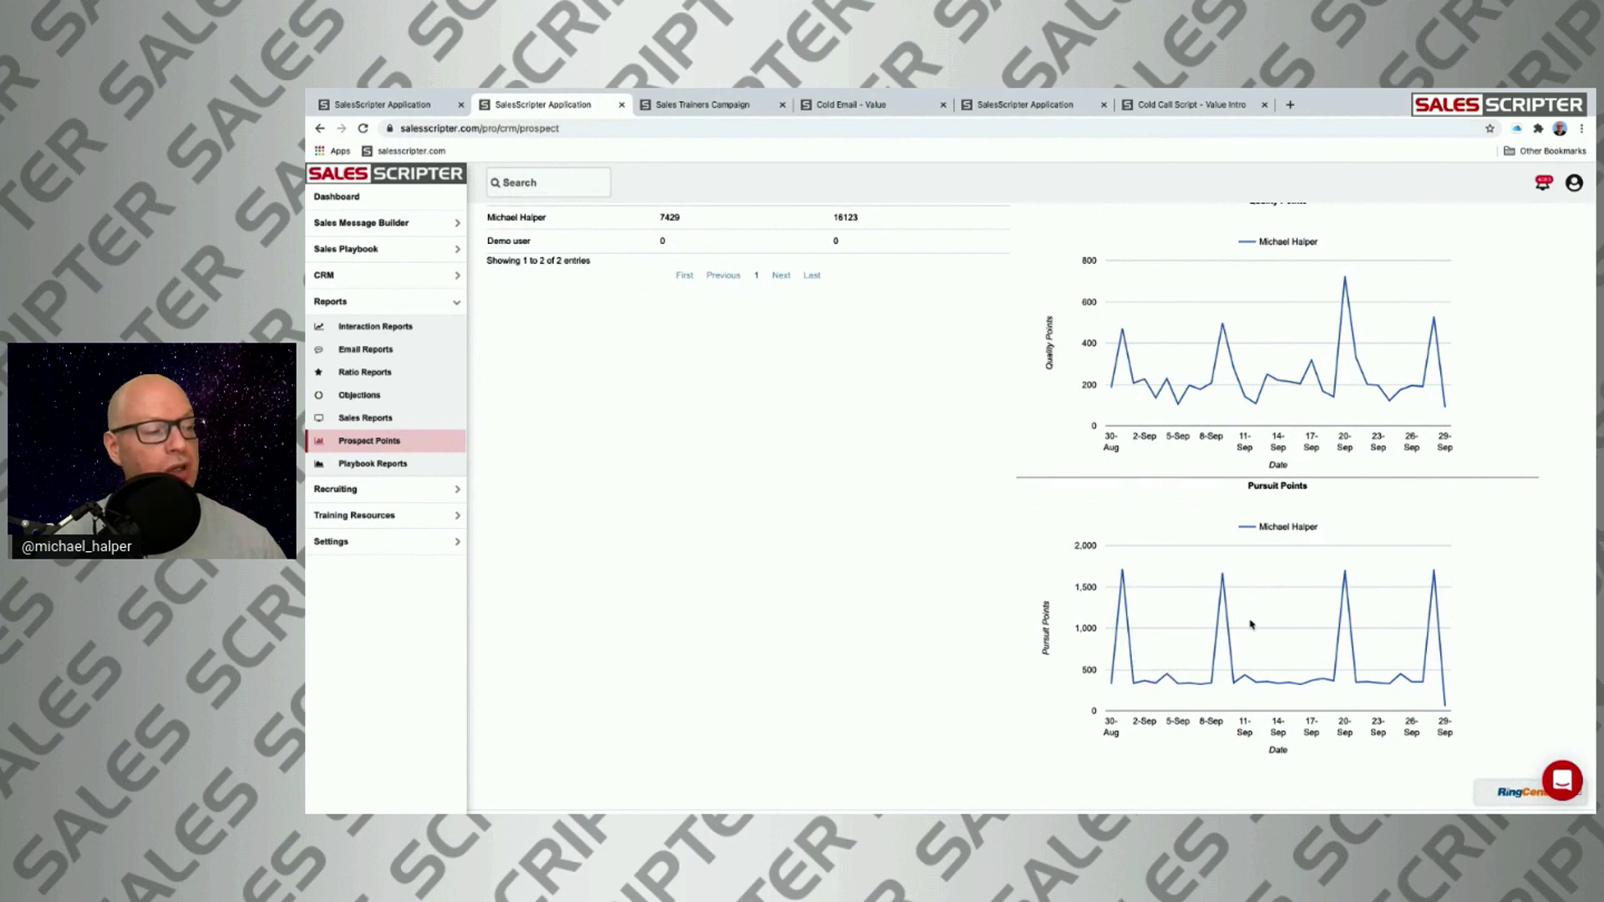
pyautogui.scroll(1, 1321, 530)
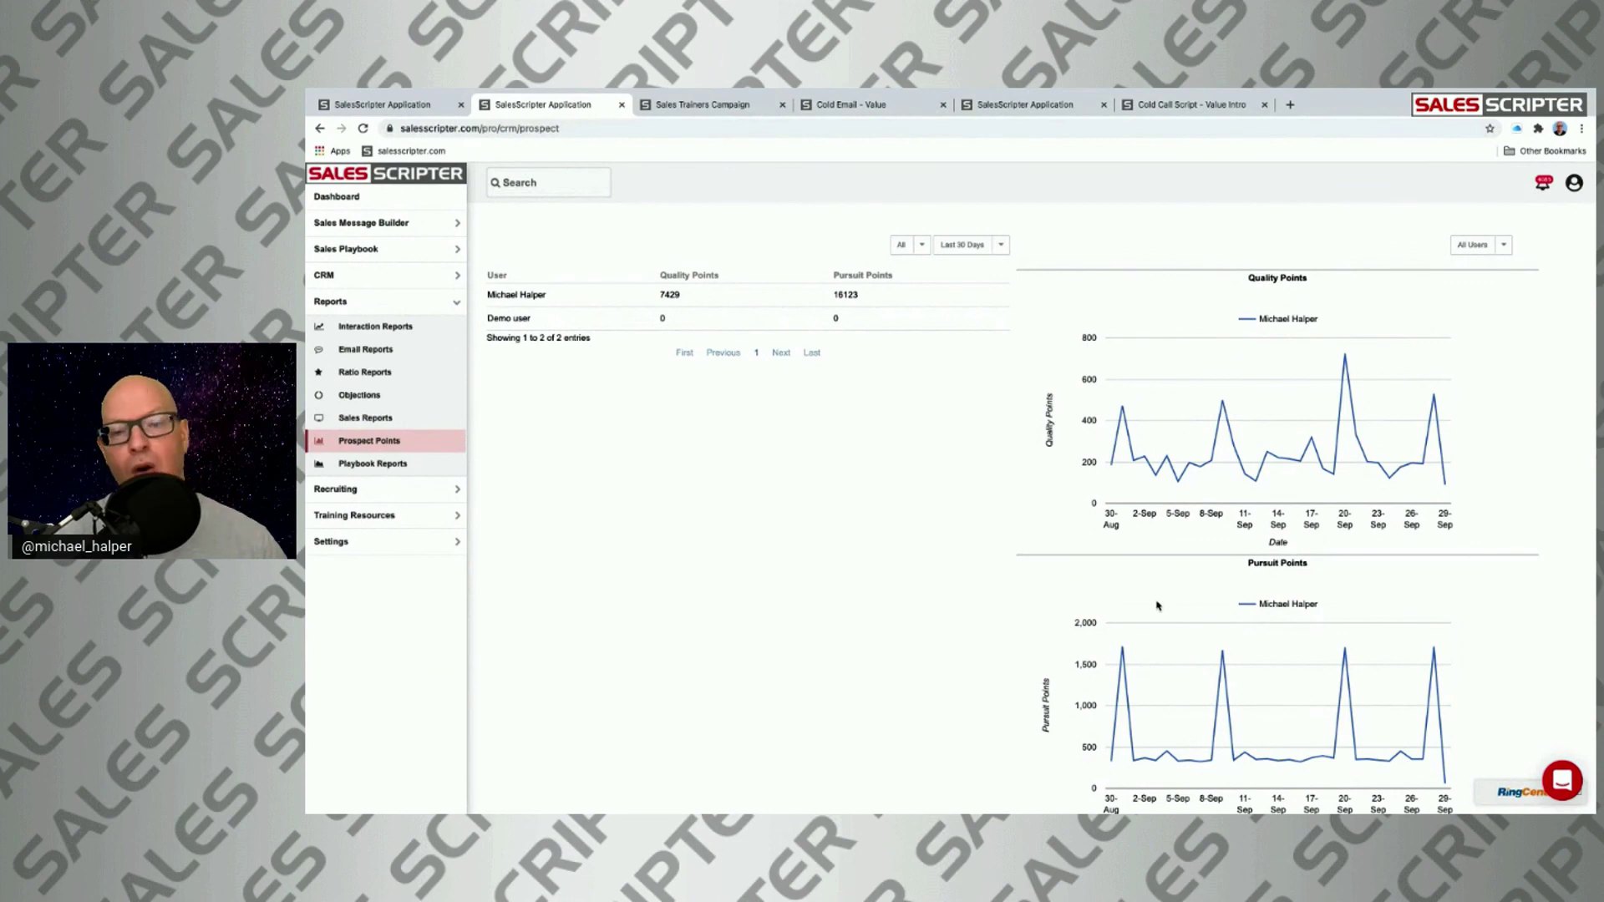
pyautogui.scroll(-1, 1209, 622)
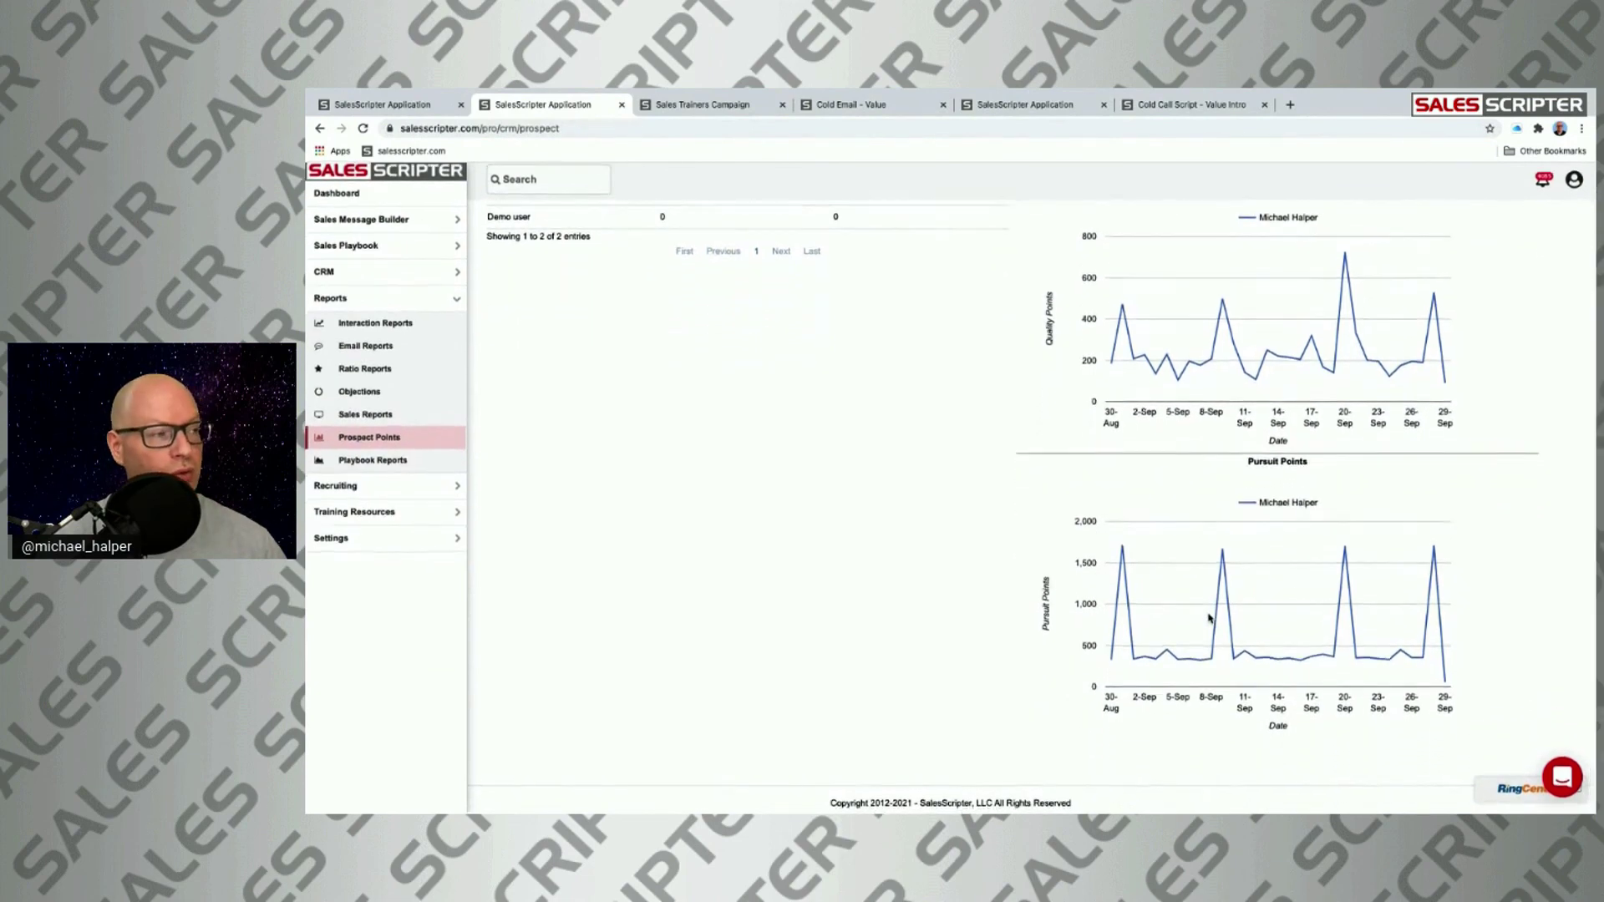
pyautogui.scroll(1, 1209, 618)
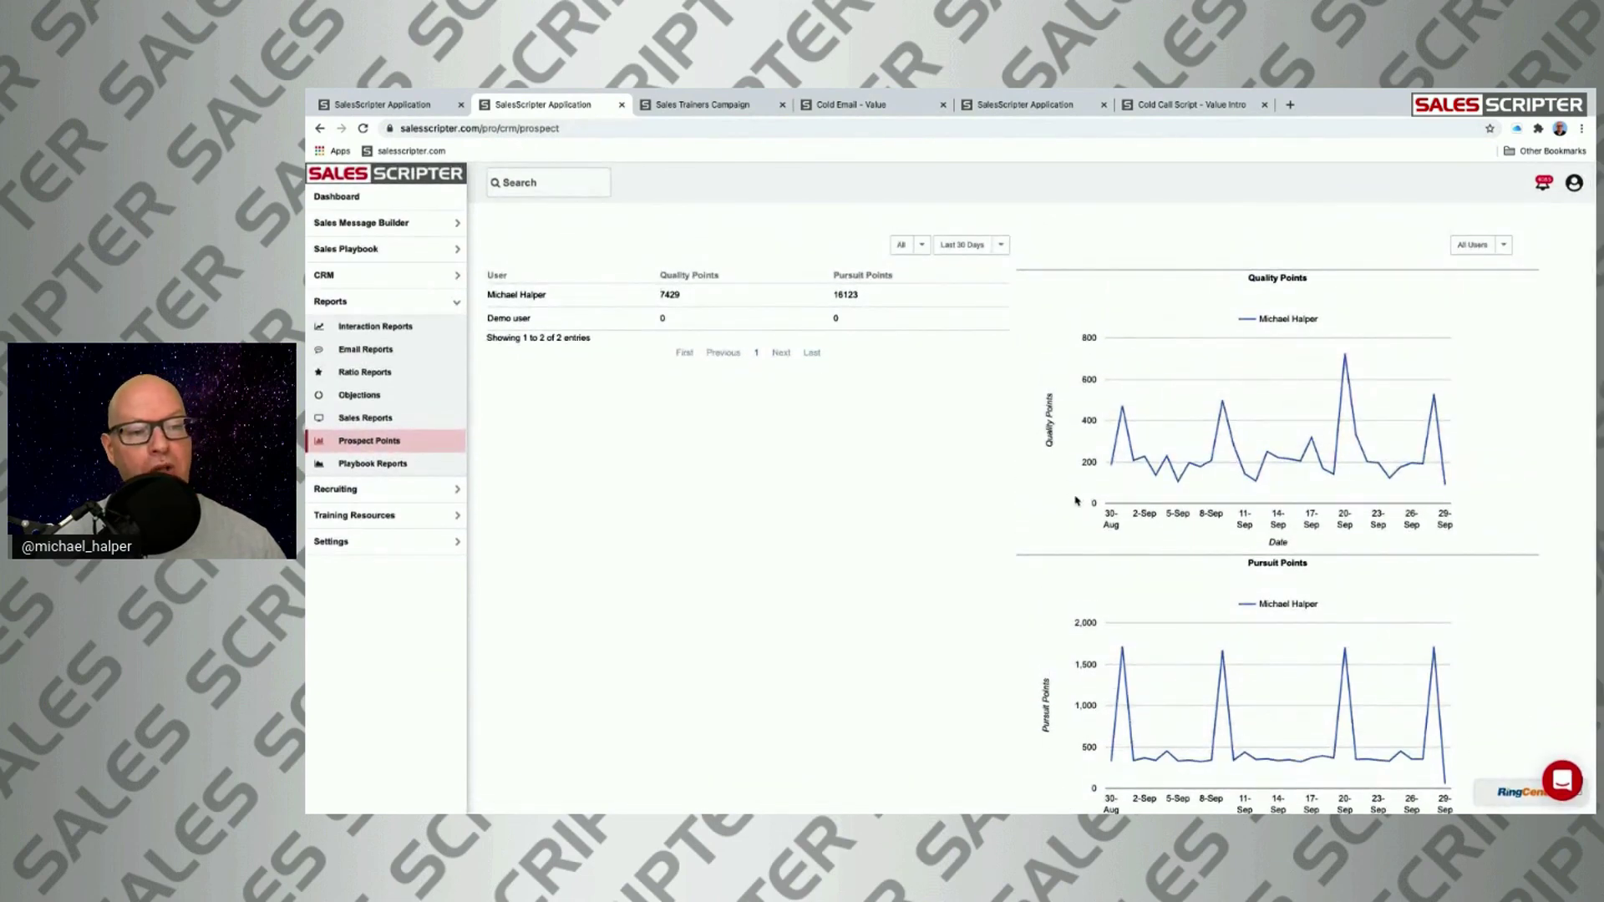